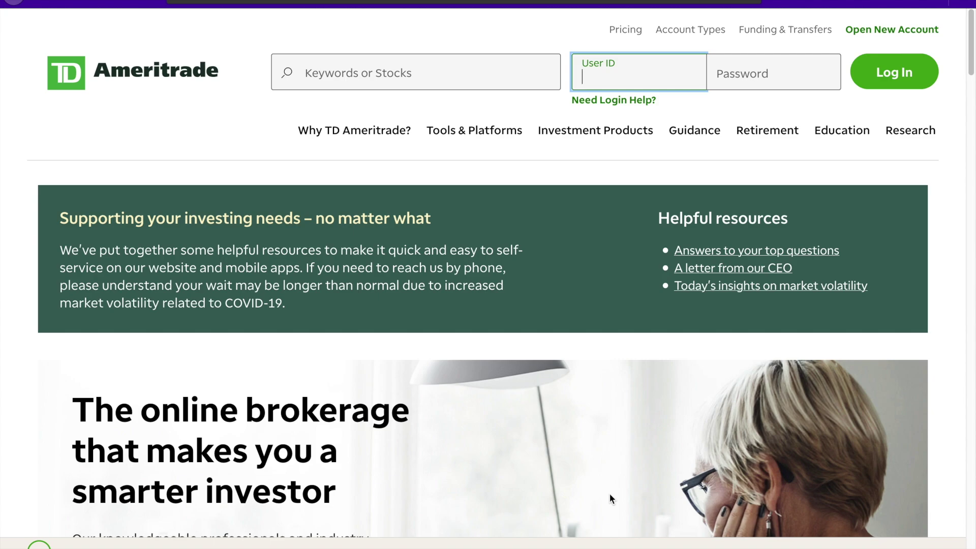
# - Scroll through the TD Ameritrade home page and choose 'Open new account'
pyautogui.scroll(-20, 610, 498)
pyautogui.scroll(-15, 609, 498)
pyautogui.scroll(15, 610, 493)
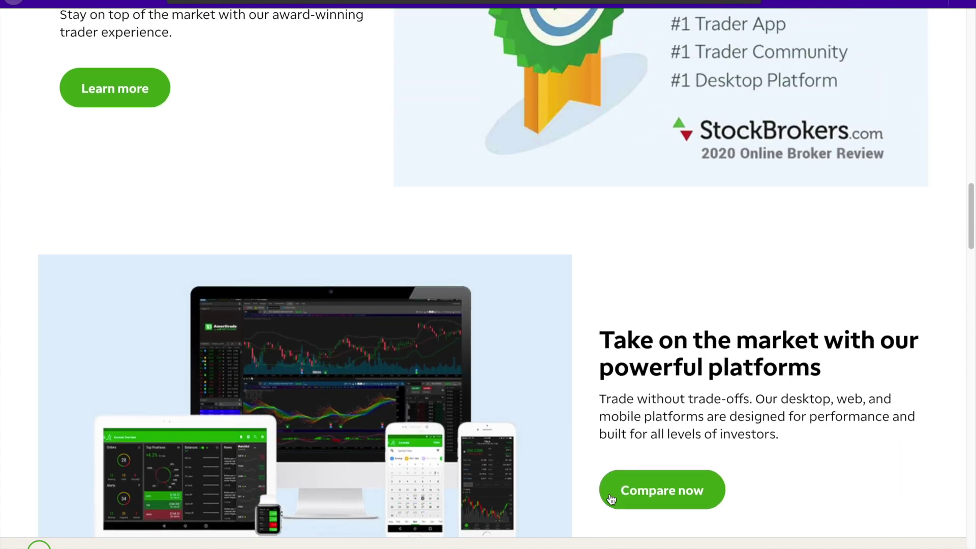
pyautogui.scroll(15, 608, 505)
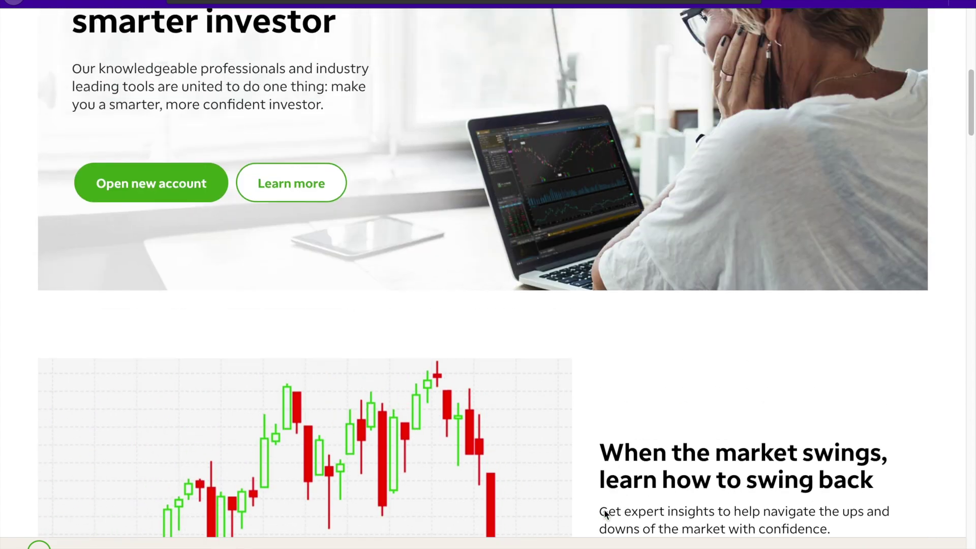
pyautogui.scroll(9, 605, 513)
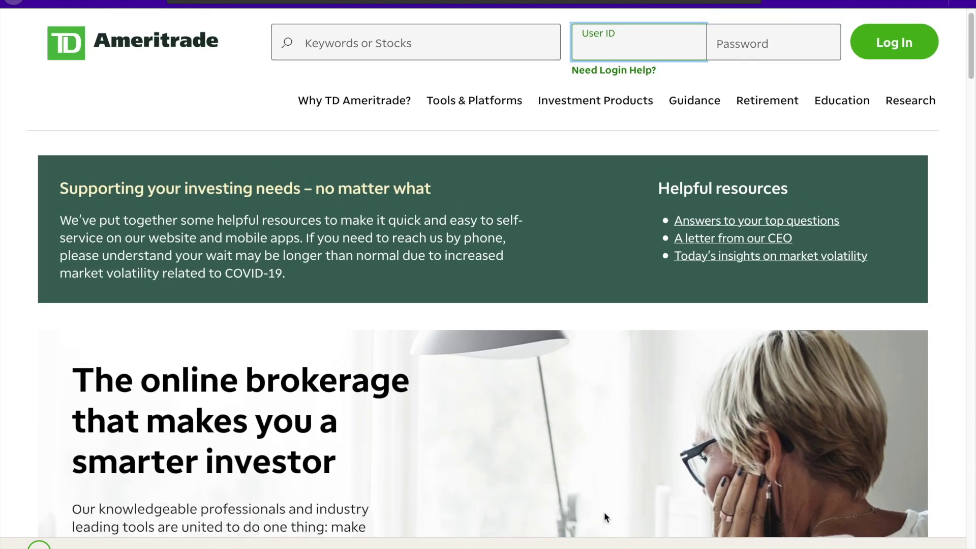
pyautogui.scroll(1, 604, 514)
pyautogui.scroll(-5, 604, 512)
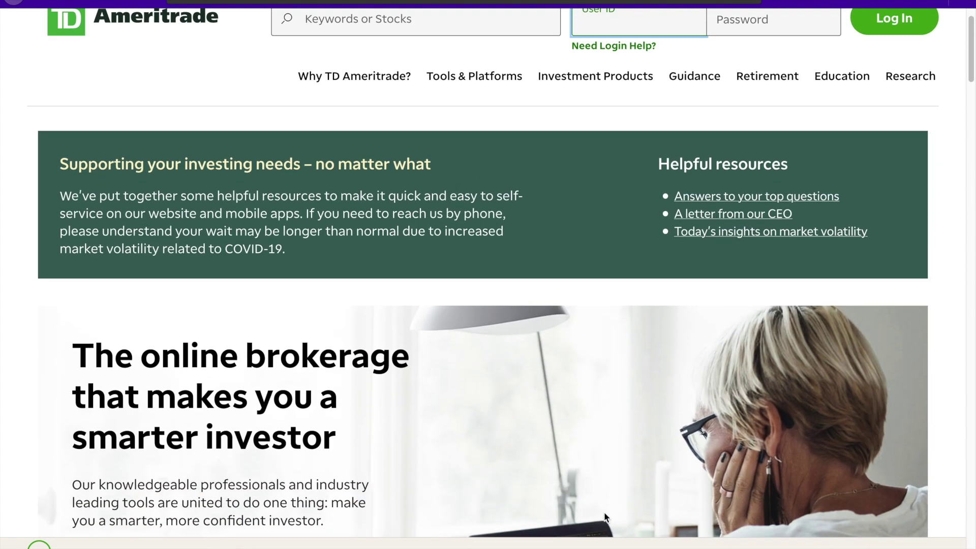
pyautogui.scroll(-2, 604, 513)
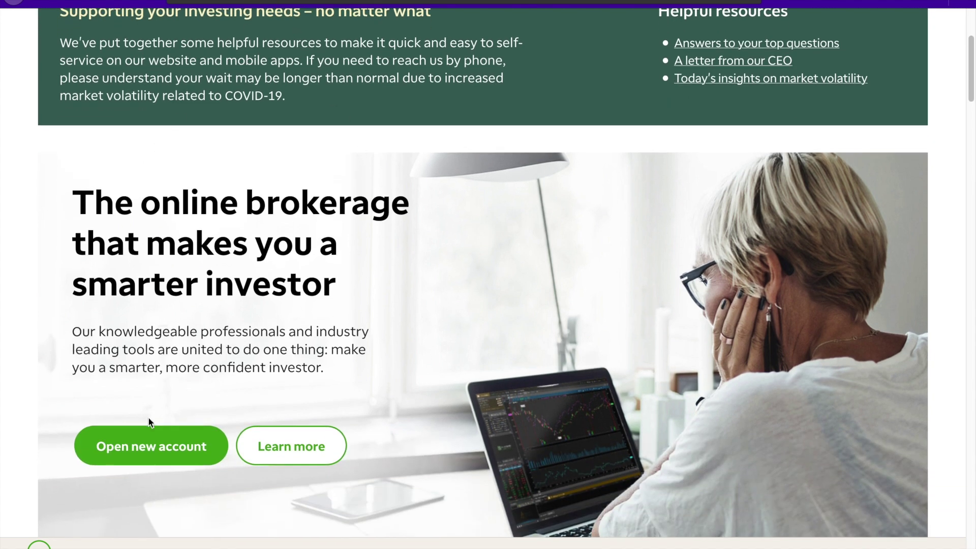
pyautogui.click(152, 452)
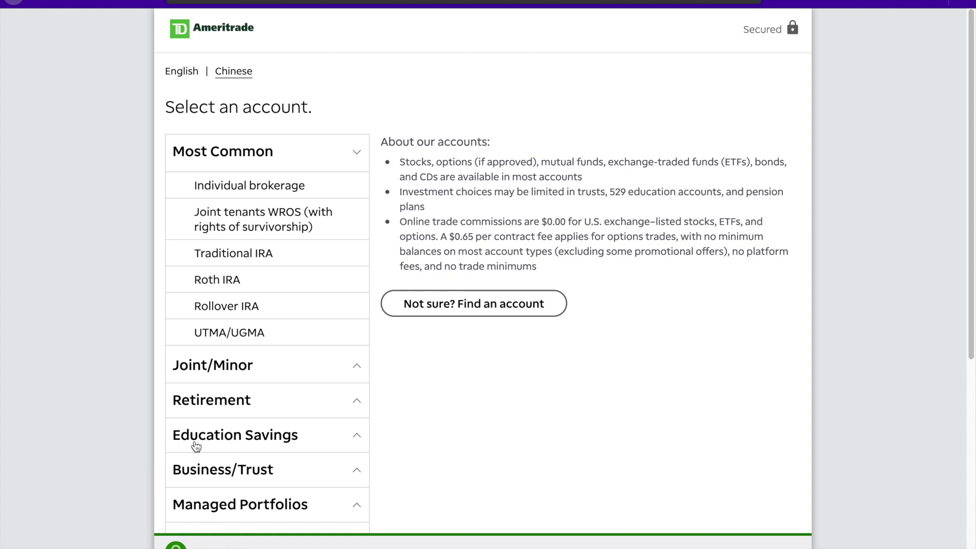
# - Pick UTMA/UGMA under the Joint/Minor account types and open its application form
pyautogui.scroll(-1, 195, 441)
pyautogui.click(226, 350)
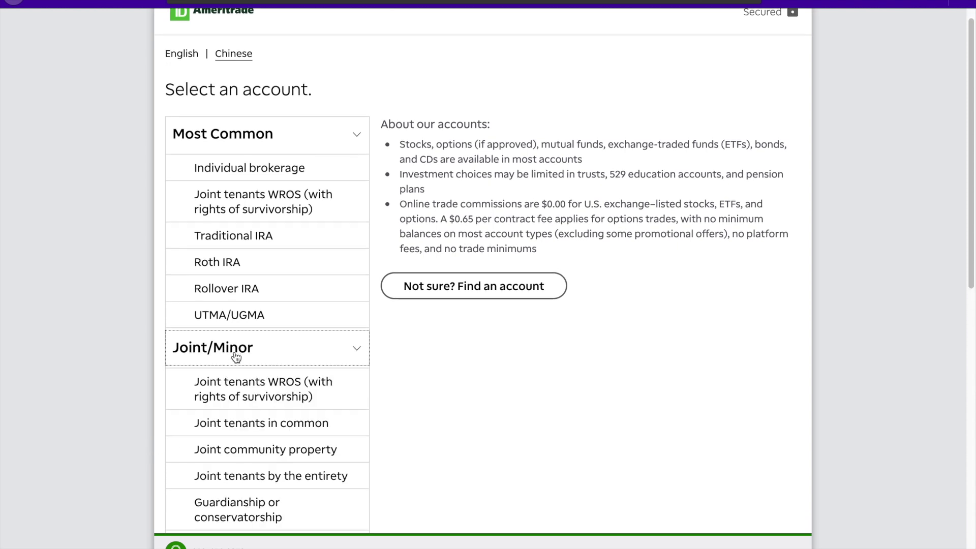
pyautogui.scroll(-3, 233, 359)
pyautogui.click(242, 404)
pyautogui.scroll(3, 486, 333)
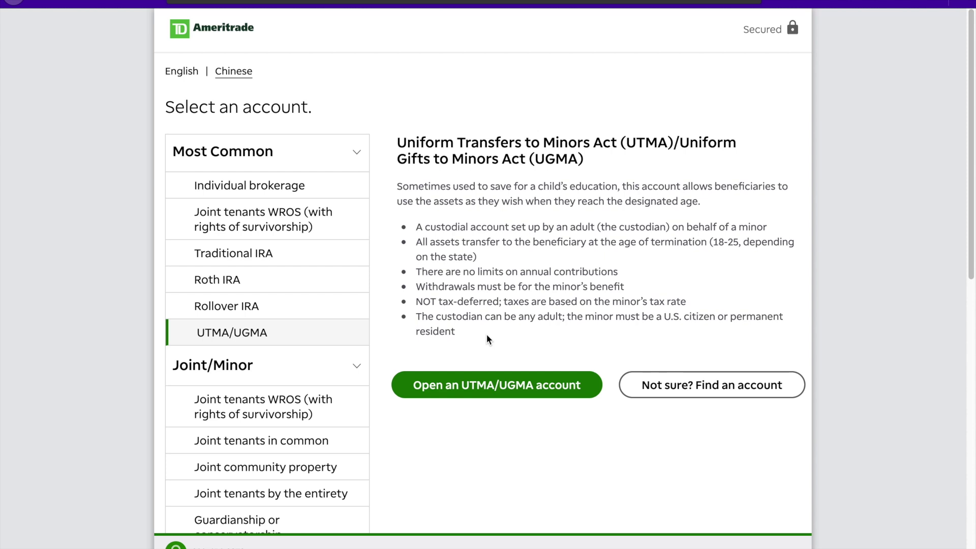
pyautogui.moveTo(401, 138); pyautogui.dragTo(617, 144)
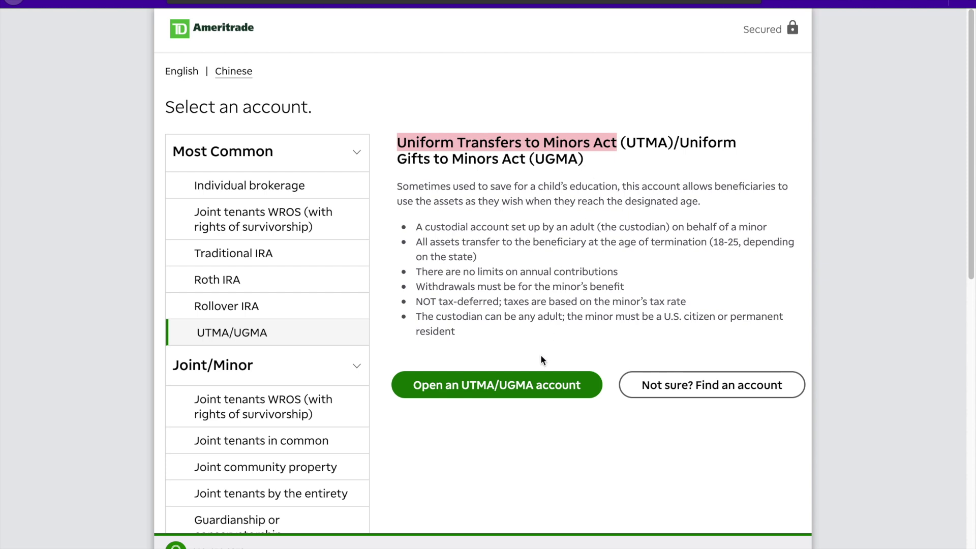
pyautogui.click(543, 385)
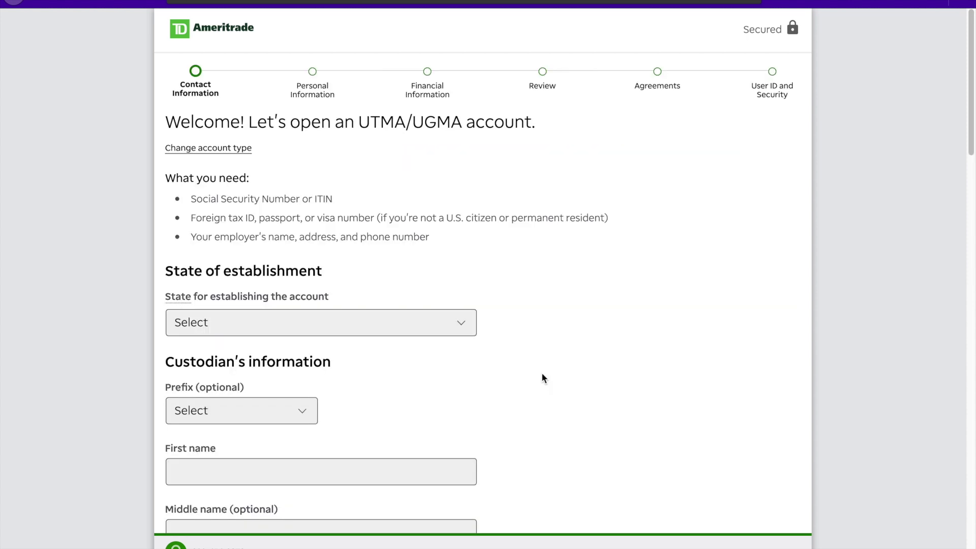
pyautogui.scroll(-1, 542, 381)
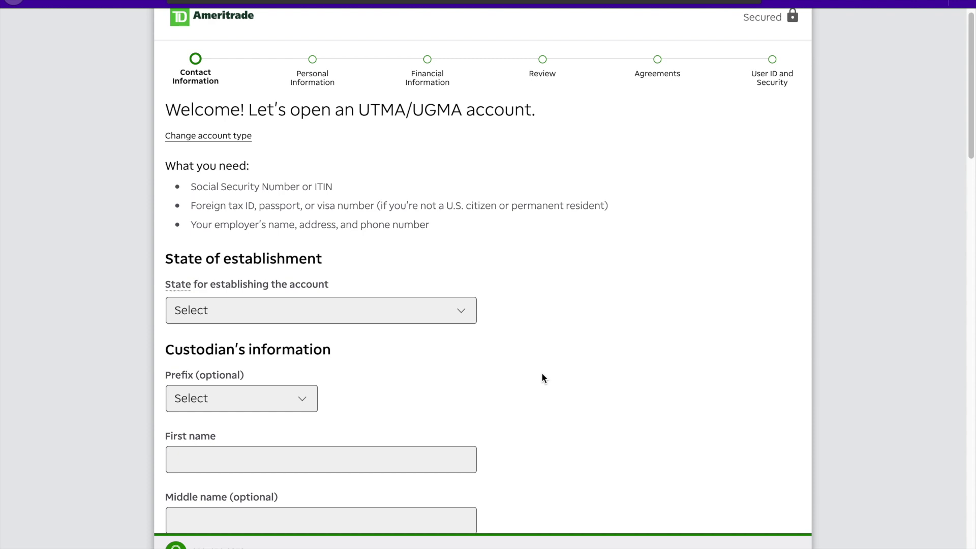
pyautogui.moveTo(171, 68); pyautogui.dragTo(222, 82)
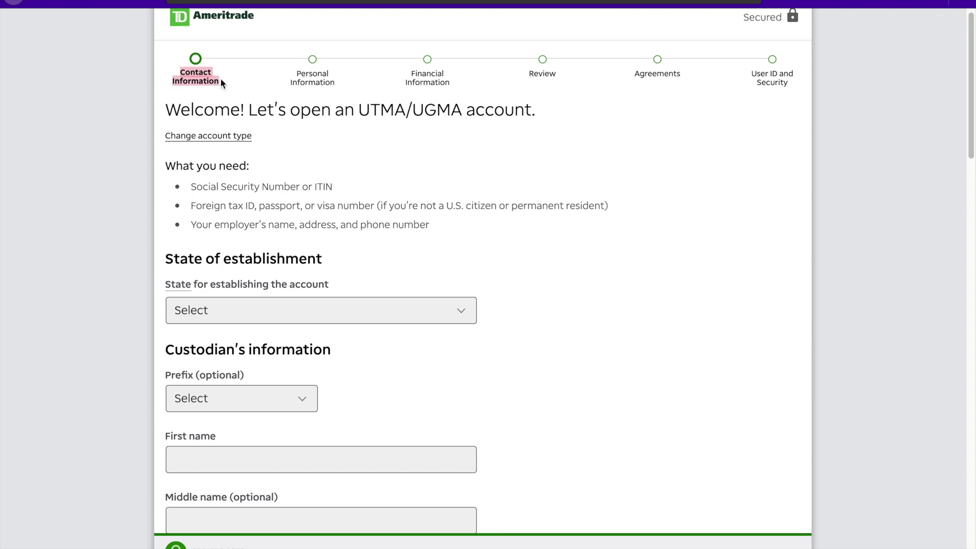
pyautogui.moveTo(291, 76); pyautogui.dragTo(337, 81)
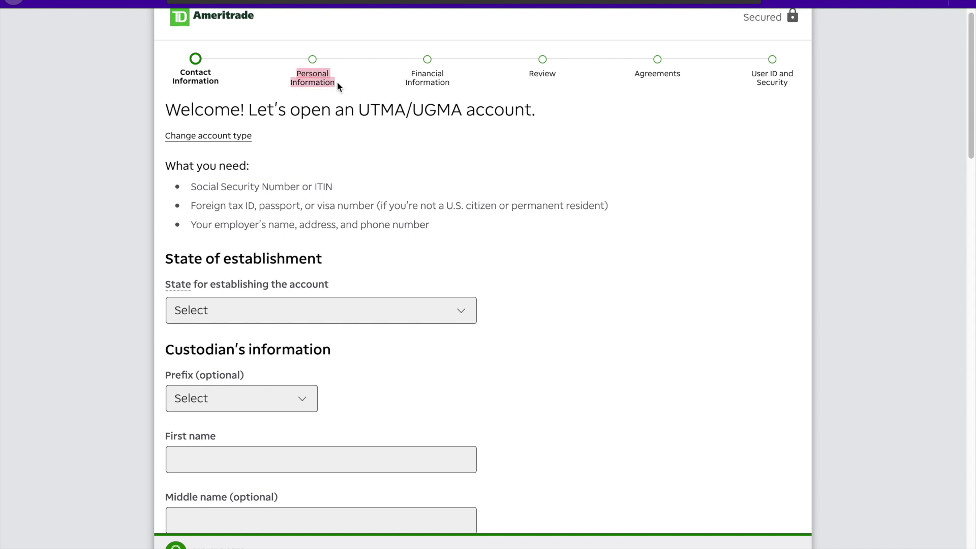
pyautogui.click(407, 68)
pyautogui.moveTo(407, 68); pyautogui.dragTo(456, 81)
pyautogui.moveTo(528, 72); pyautogui.dragTo(555, 75)
pyautogui.moveTo(628, 75); pyautogui.dragTo(692, 80)
pyautogui.moveTo(751, 68); pyautogui.dragTo(777, 80)
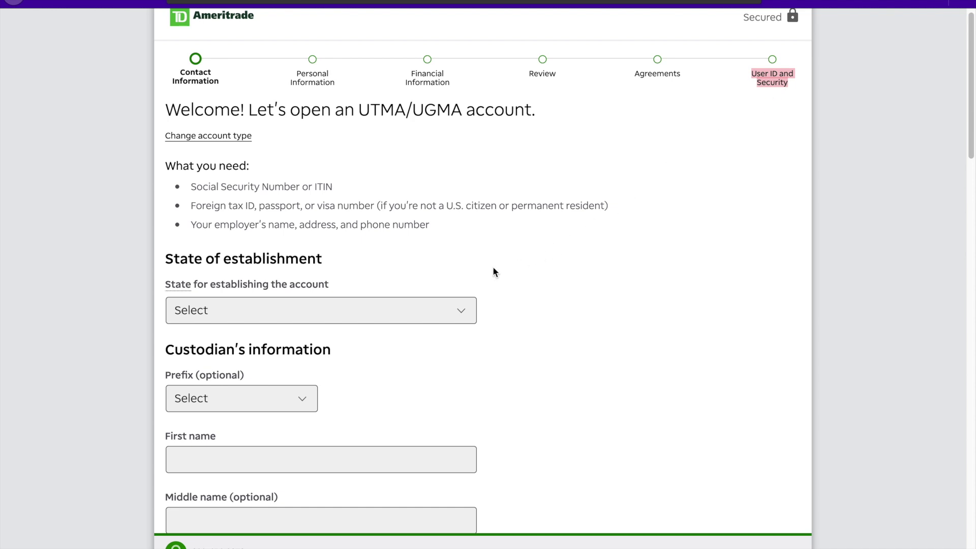
pyautogui.click(408, 314)
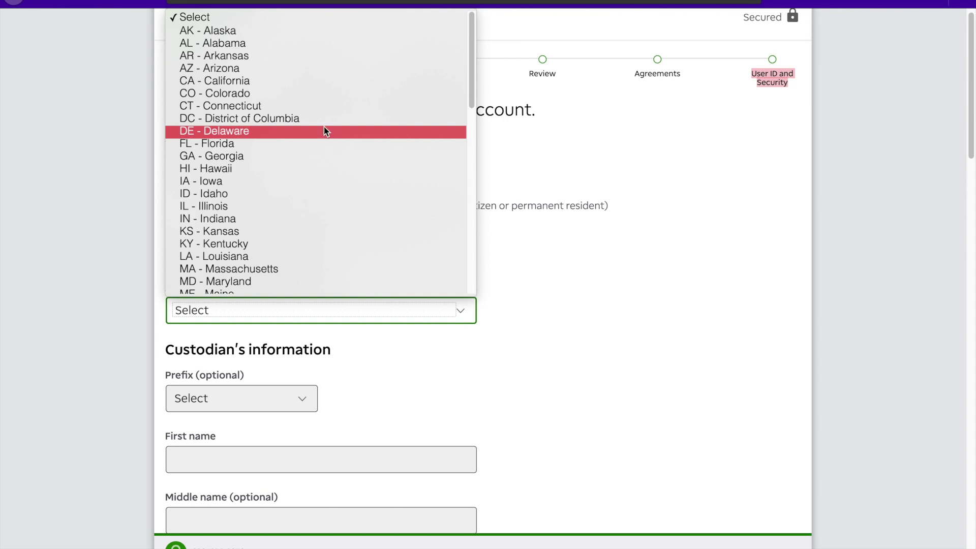
# - Set the account state to DC - District of Columbia and the custodian's prefix to Mr
pyautogui.click(319, 120)
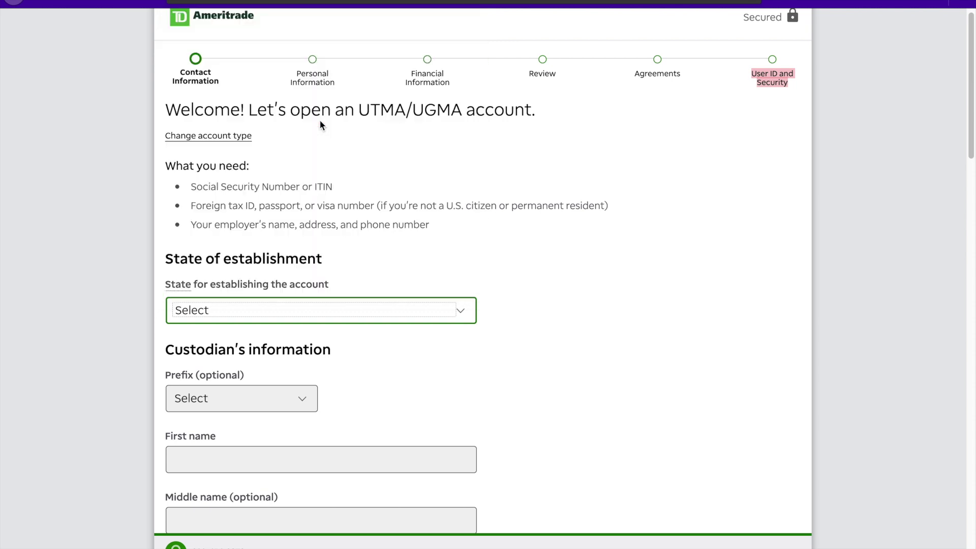
pyautogui.scroll(-2, 344, 236)
pyautogui.scroll(-2, 344, 236)
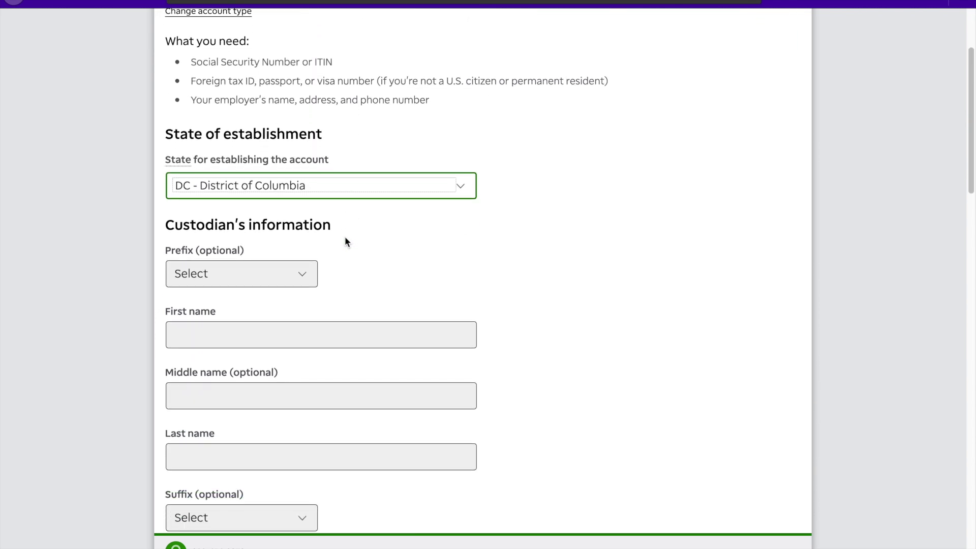
pyautogui.click(304, 256)
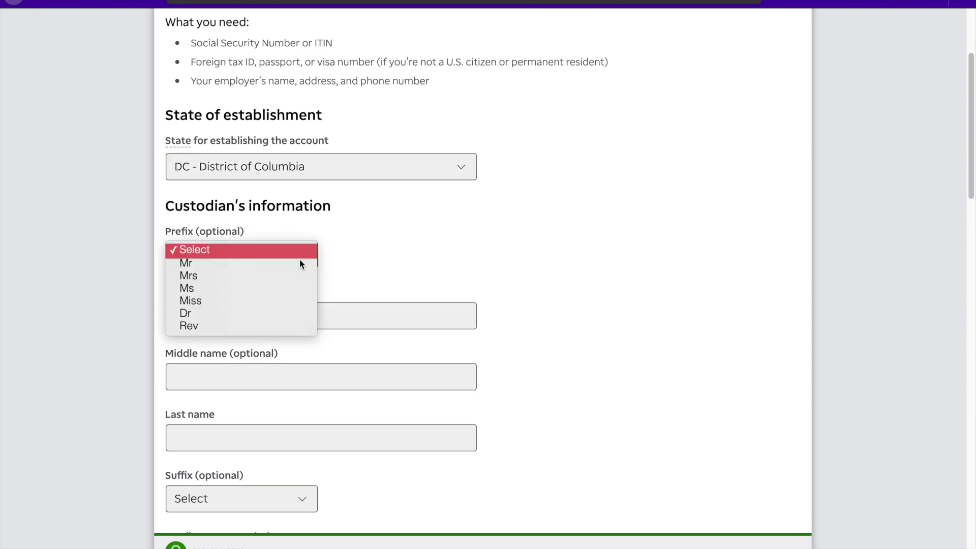
pyautogui.click(297, 262)
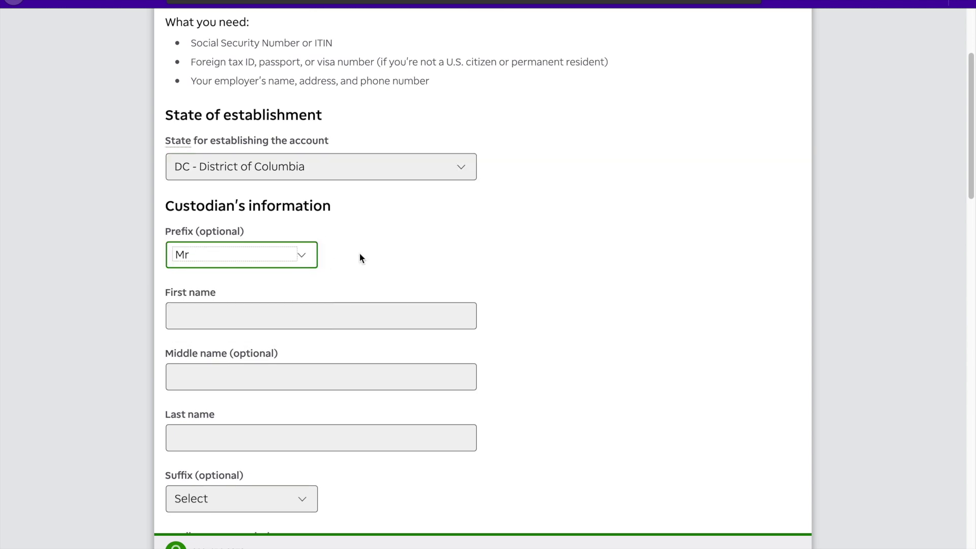
# - Enter the custodian's first, middle and last name
pyautogui.scroll(-2, 359, 254)
pyautogui.click(358, 254)
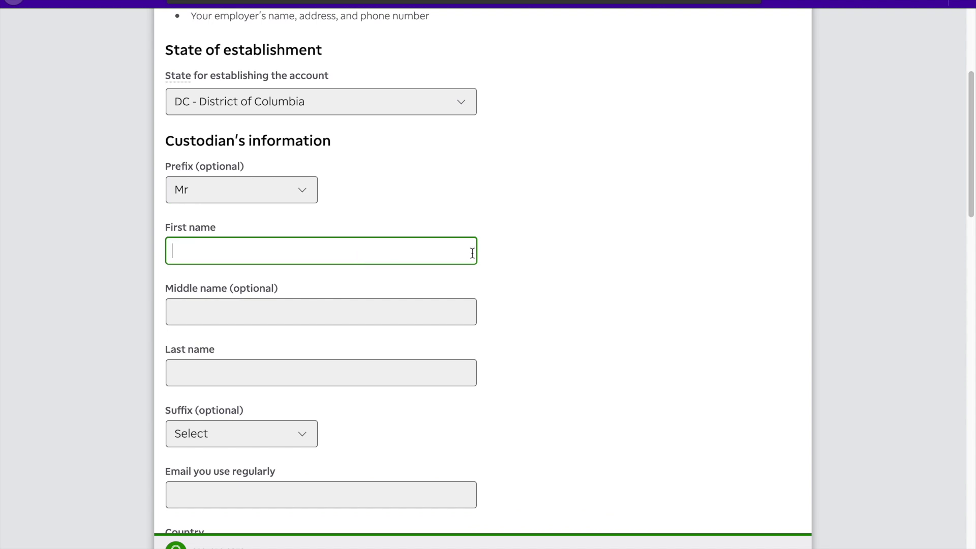
pyautogui.write('Ulysses')
pyautogui.click(392, 308)
pyautogui.write('Sam')
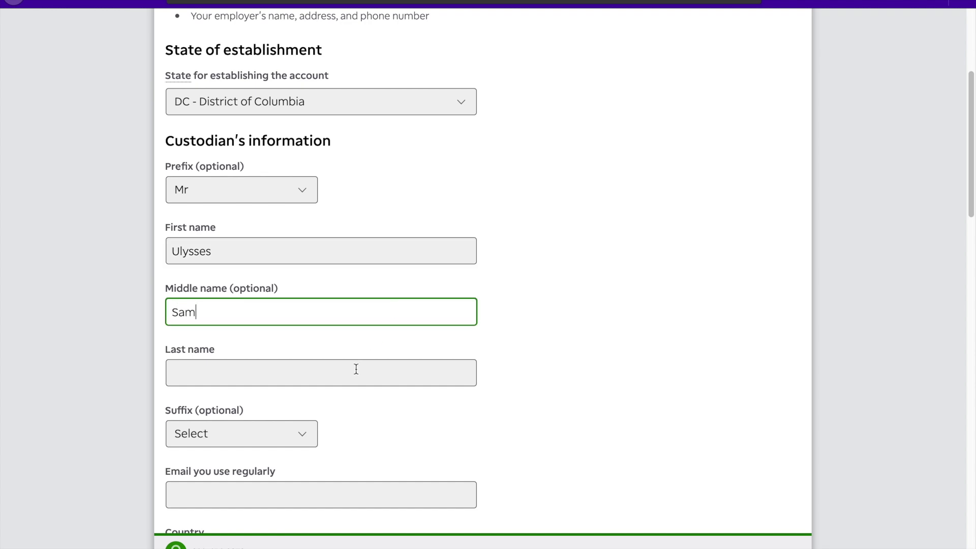
pyautogui.click(355, 370)
pyautogui.write('Grant')
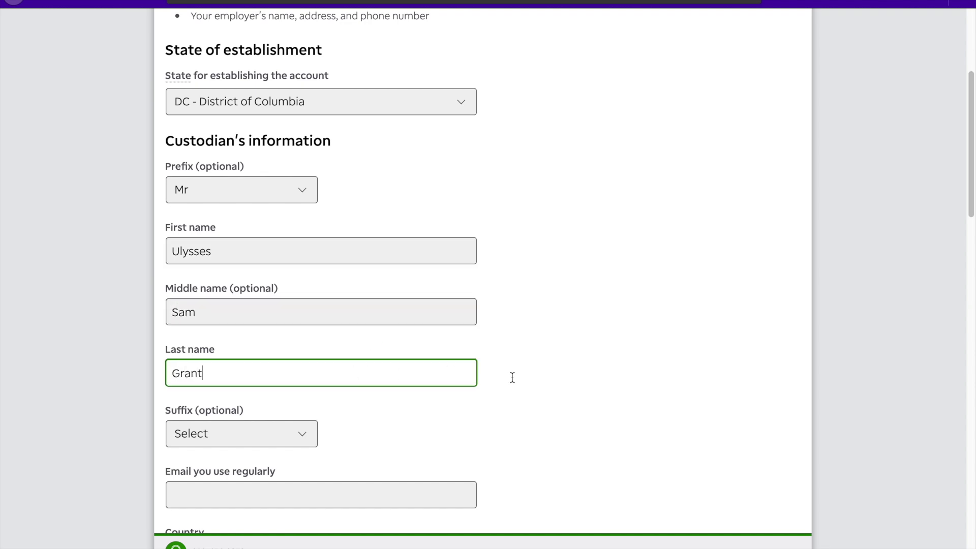
pyautogui.scroll(-3, 510, 377)
pyautogui.scroll(-1, 355, 300)
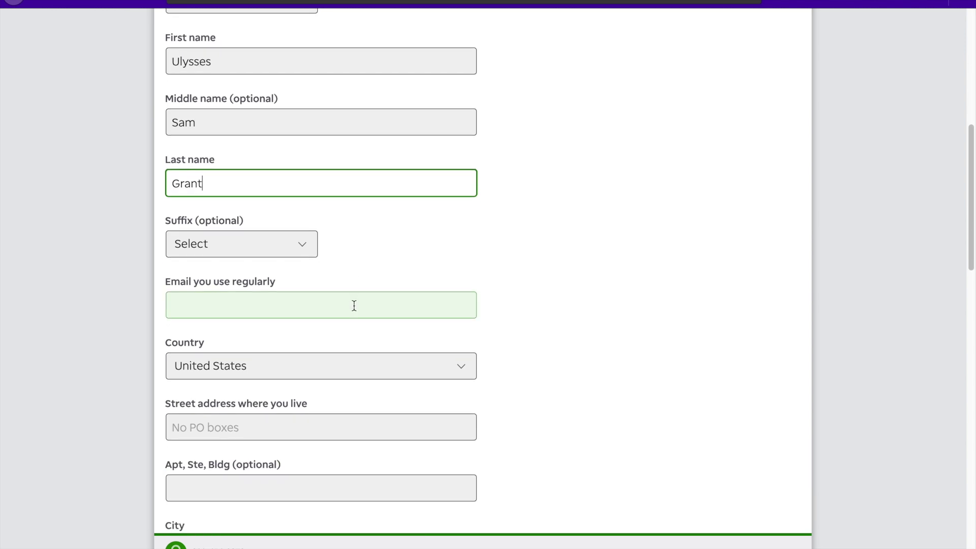
# - Enter the custodian's e-mail and paste the home address, accepting the auto-filled suggestion
pyautogui.click(353, 305)
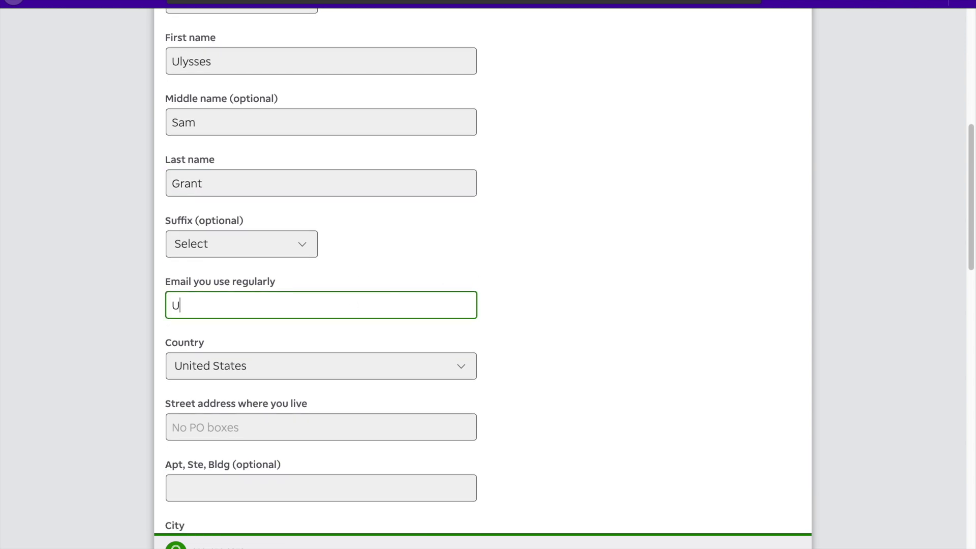
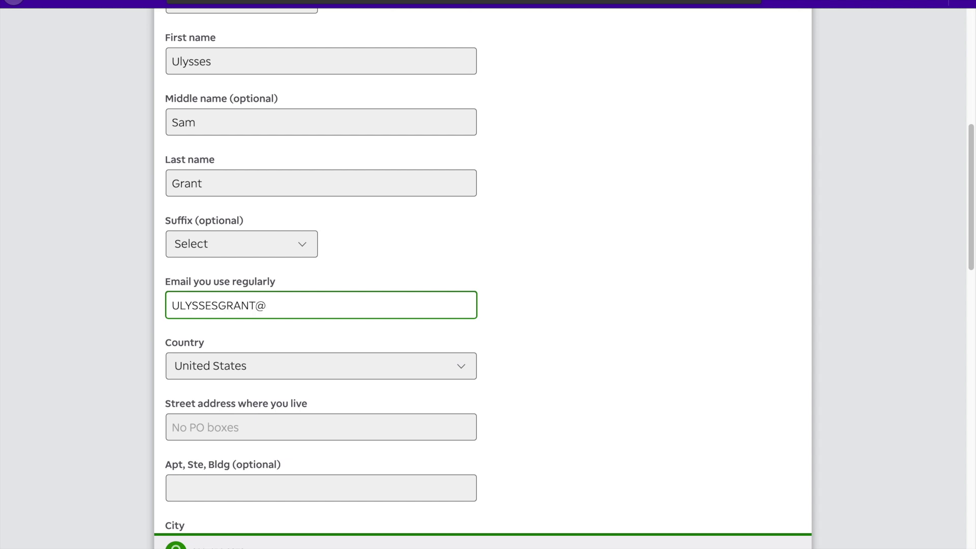
pyautogui.click(364, 425)
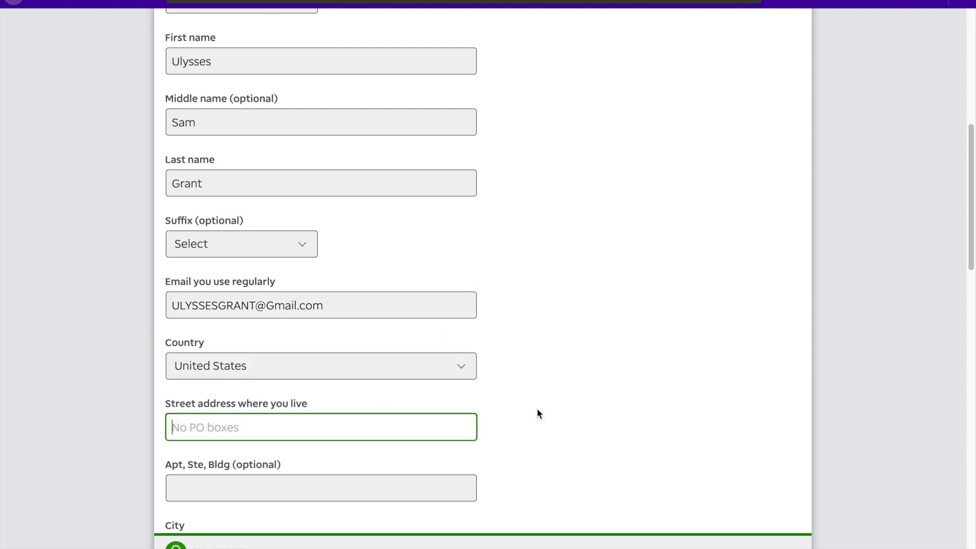
pyautogui.write('1600 Pennsylvania Ave NW, Washington, DC 20500')
pyautogui.scroll(-1, 537, 408)
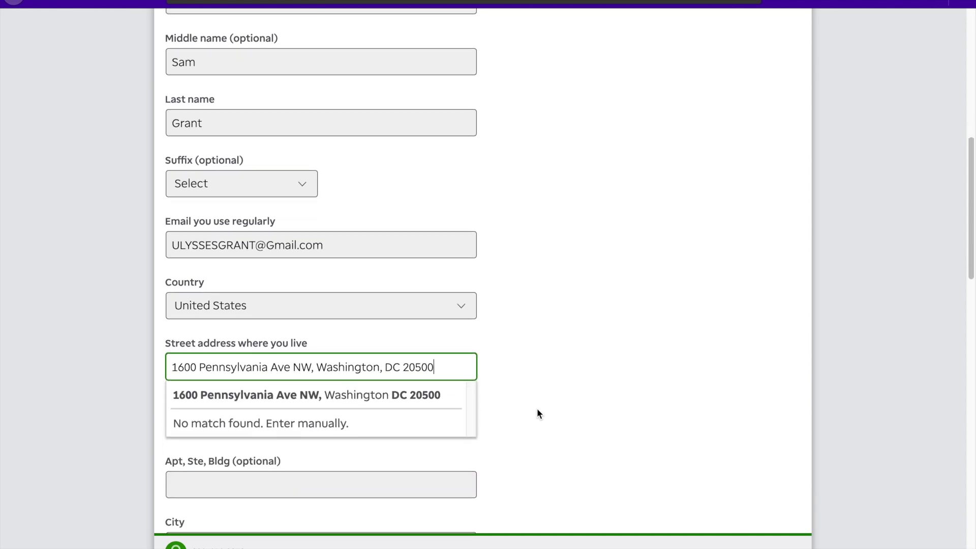
pyautogui.click(431, 380)
# - Add the building name in Apt/Ste/Bldg and type the custodian's daytime phone number
pyautogui.scroll(-2, 501, 410)
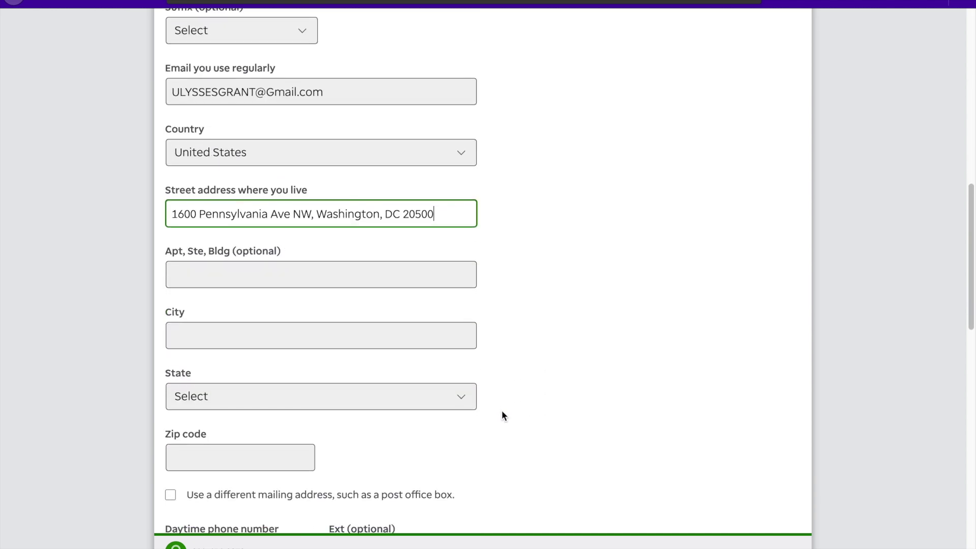
pyautogui.click(327, 280)
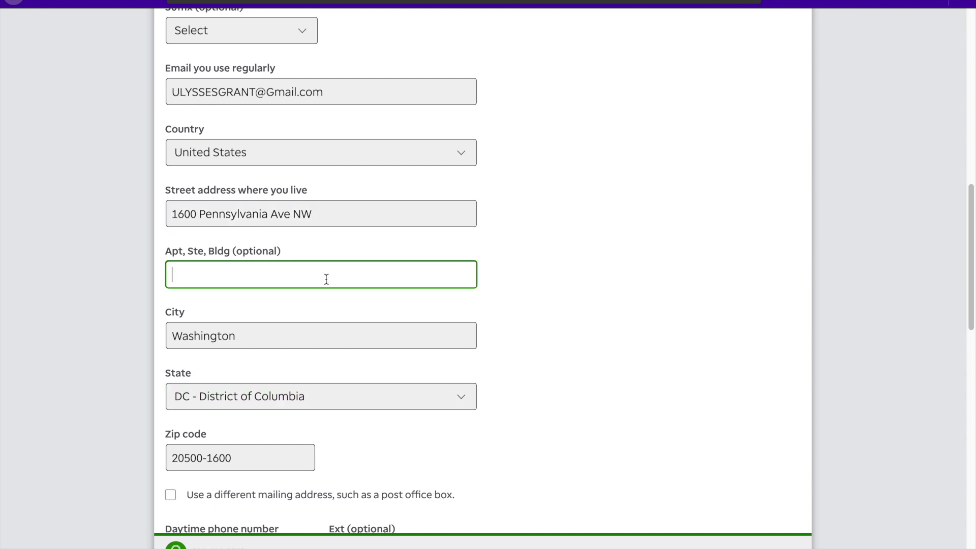
pyautogui.write('White House')
pyautogui.scroll(-2, 412, 325)
pyautogui.scroll(-1, 413, 330)
pyautogui.click(293, 358)
pyautogui.write('8888888888')
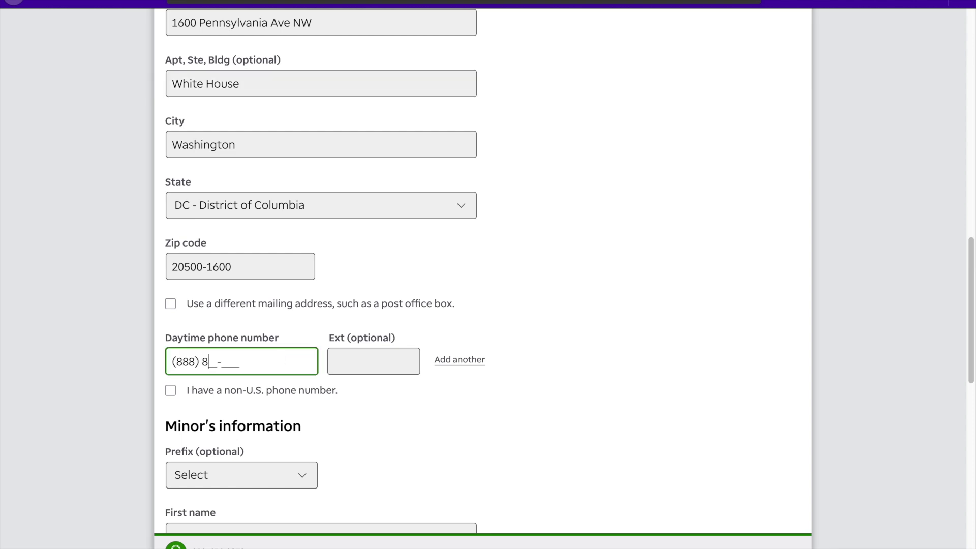
# - Set the minor's prefix to Mr and enter the minor's first and last name
pyautogui.scroll(-5, 320, 354)
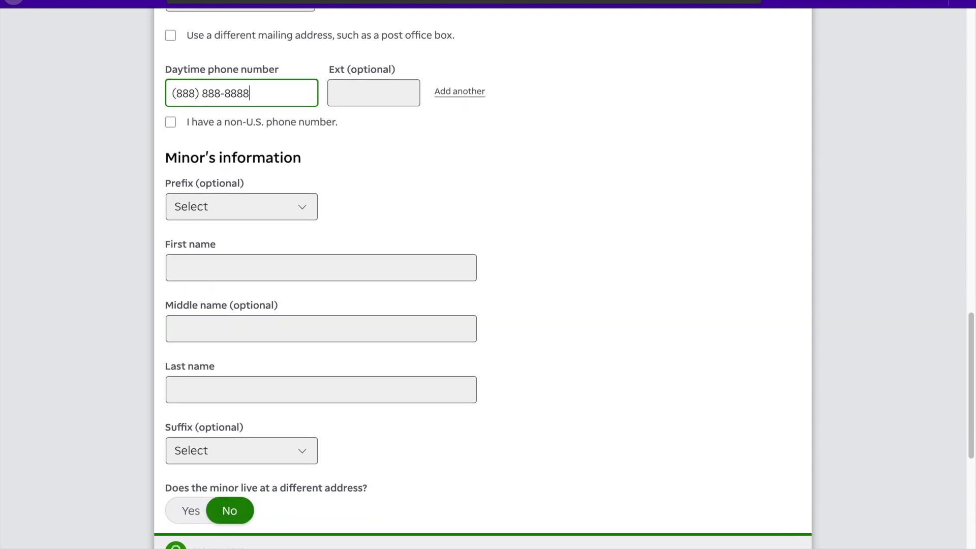
pyautogui.click(264, 208)
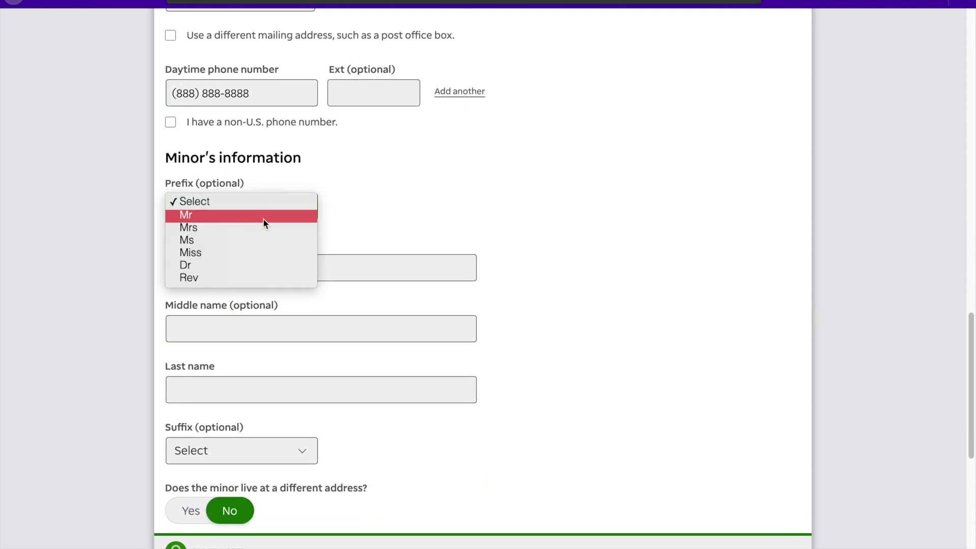
pyautogui.click(263, 219)
pyautogui.click(287, 260)
pyautogui.write('Michael')
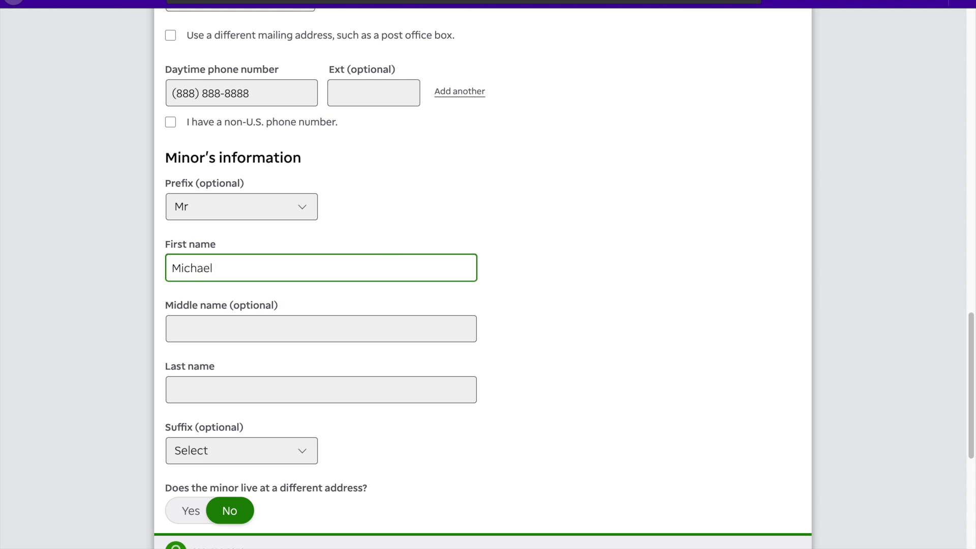
pyautogui.click(401, 328)
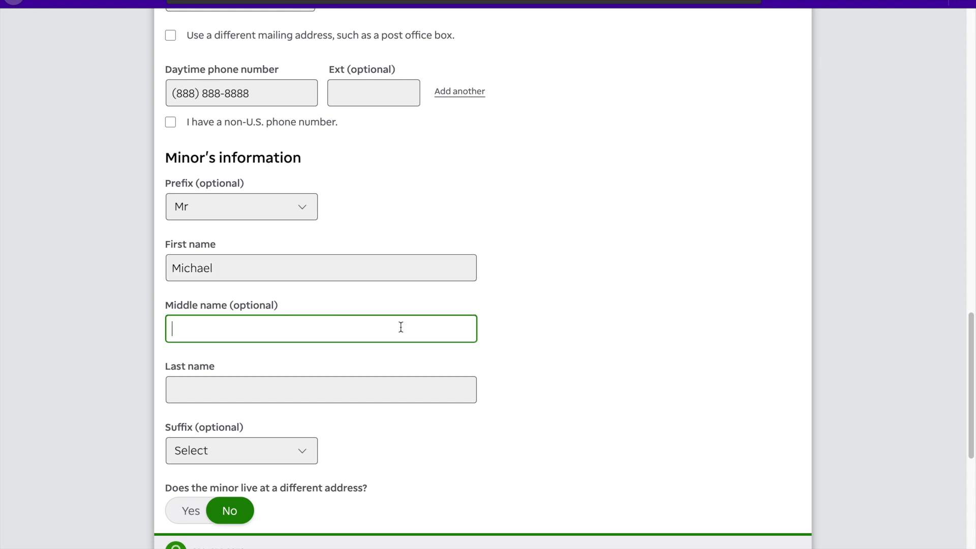
pyautogui.click(376, 379)
pyautogui.write('Scott')
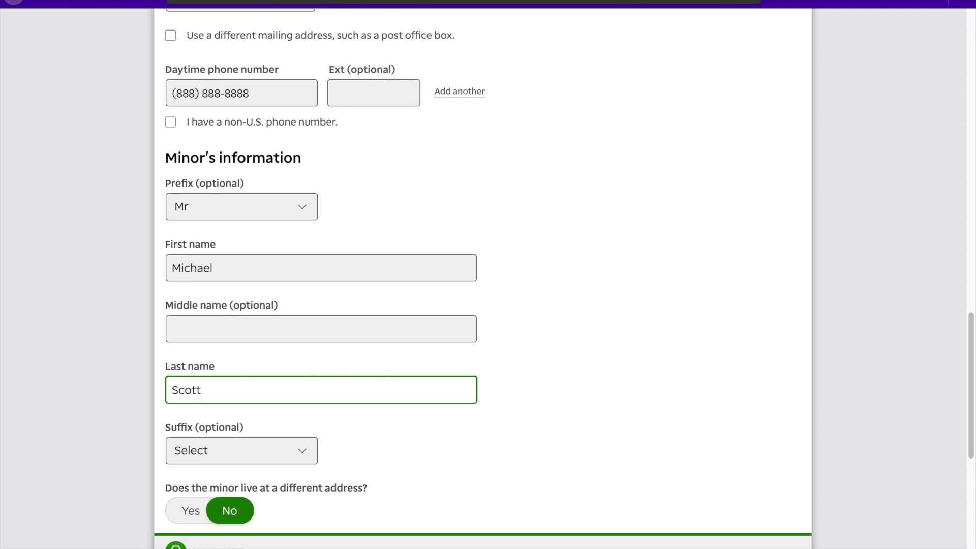
# - Enter the minor's daytime phone, accept the privacy statement, and continue to personal information
pyautogui.scroll(-6, 439, 475)
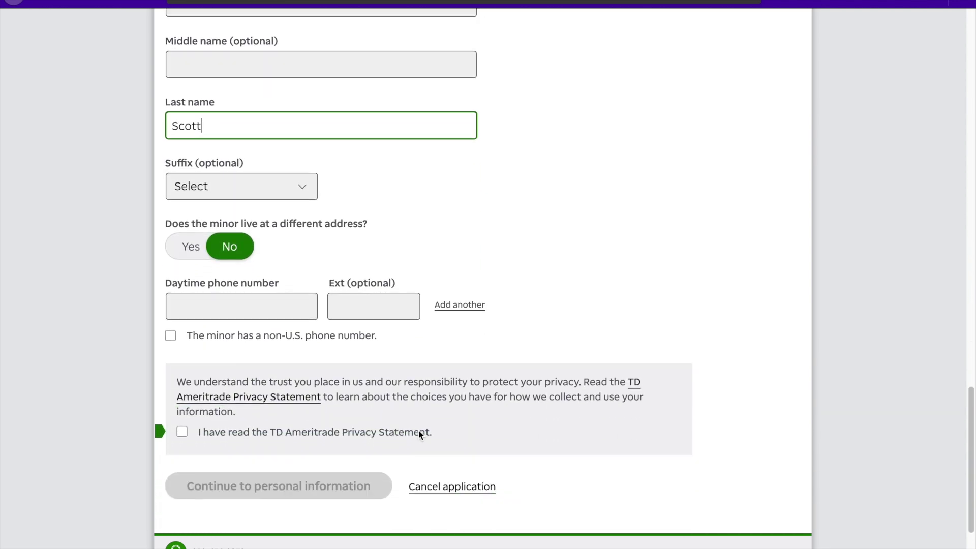
pyautogui.click(275, 257)
pyautogui.write('7')
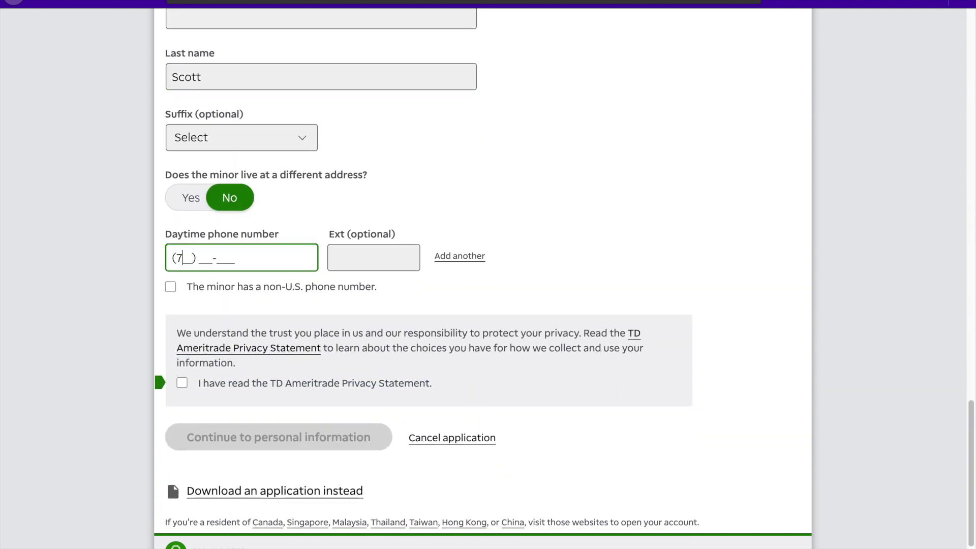
pyautogui.write('77) 777-7777')
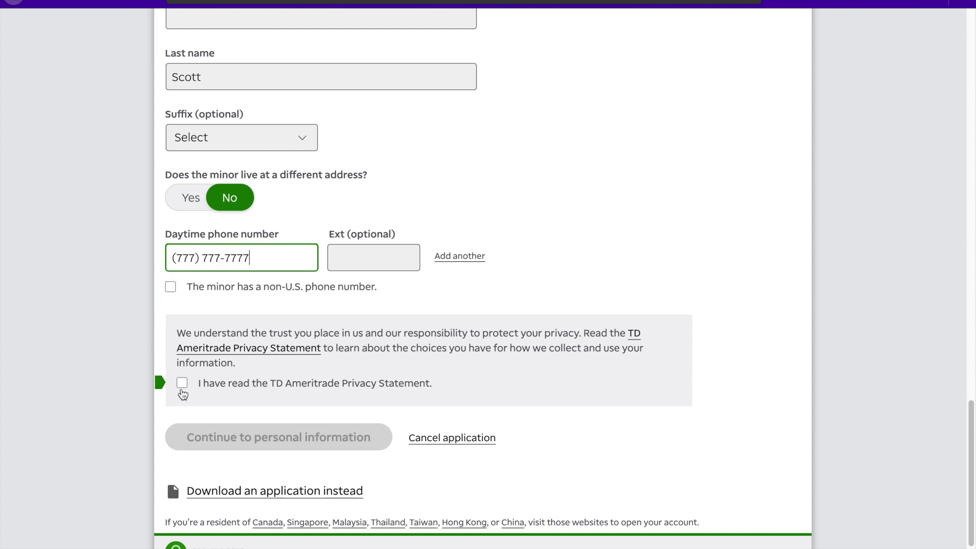
pyautogui.click(183, 389)
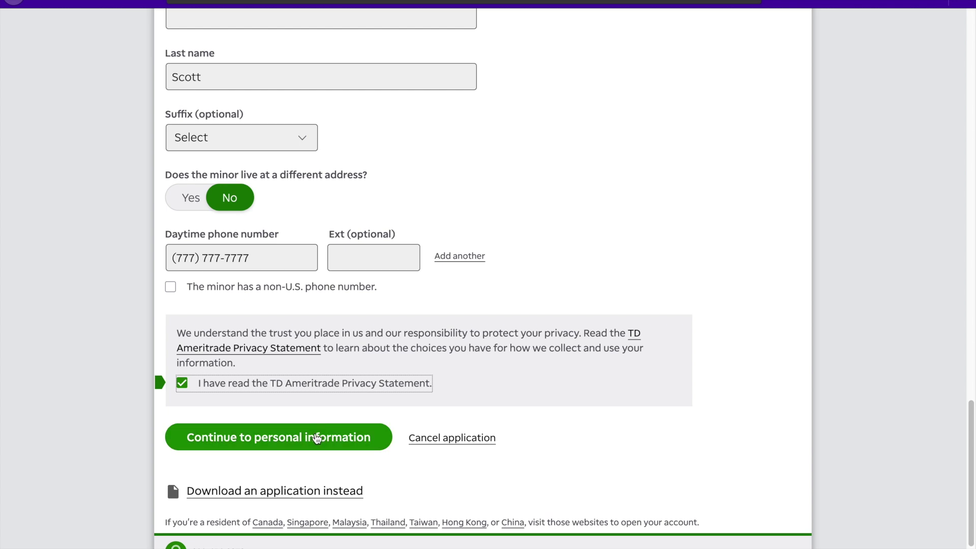
pyautogui.click(317, 438)
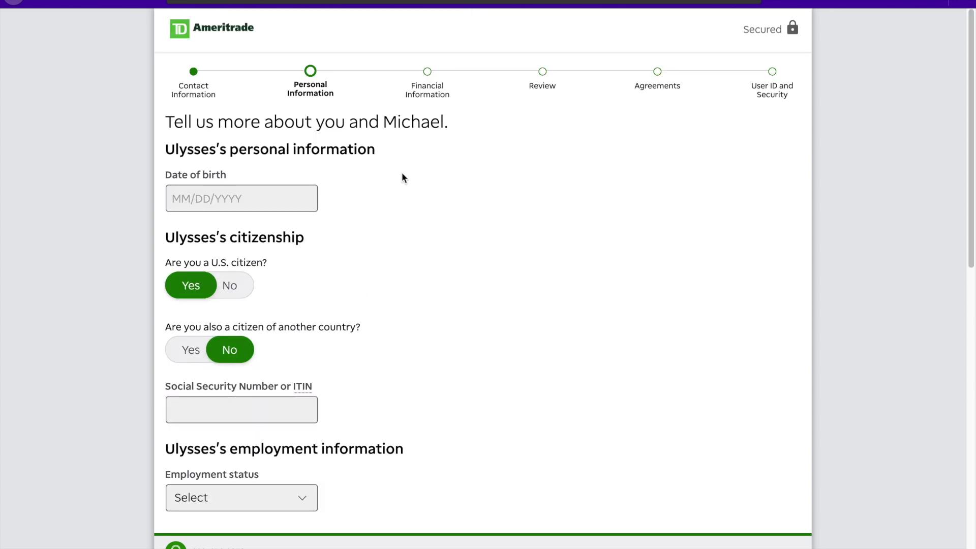
# - Enter the custodian's date of birth and SSN, and set employment status to Retired
pyautogui.click(172, 200)
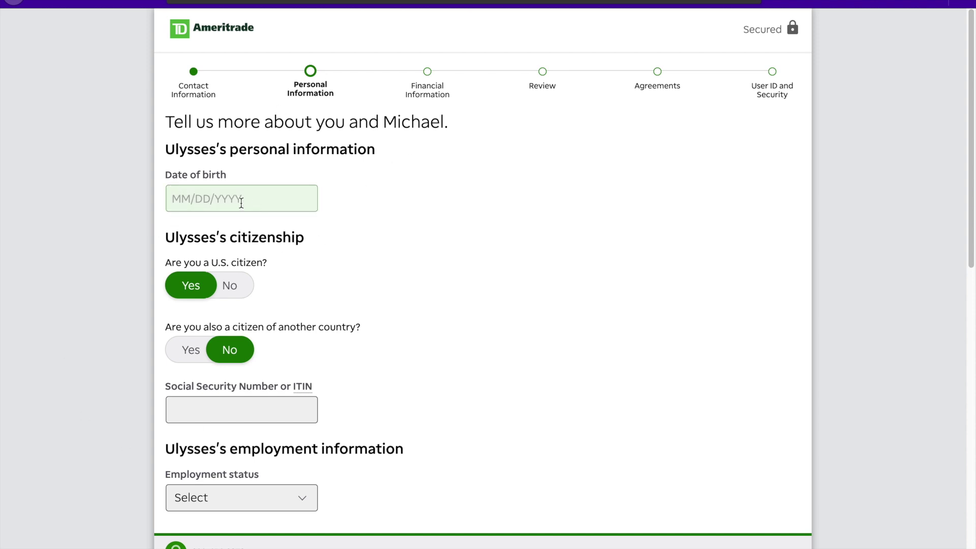
pyautogui.click(176, 190)
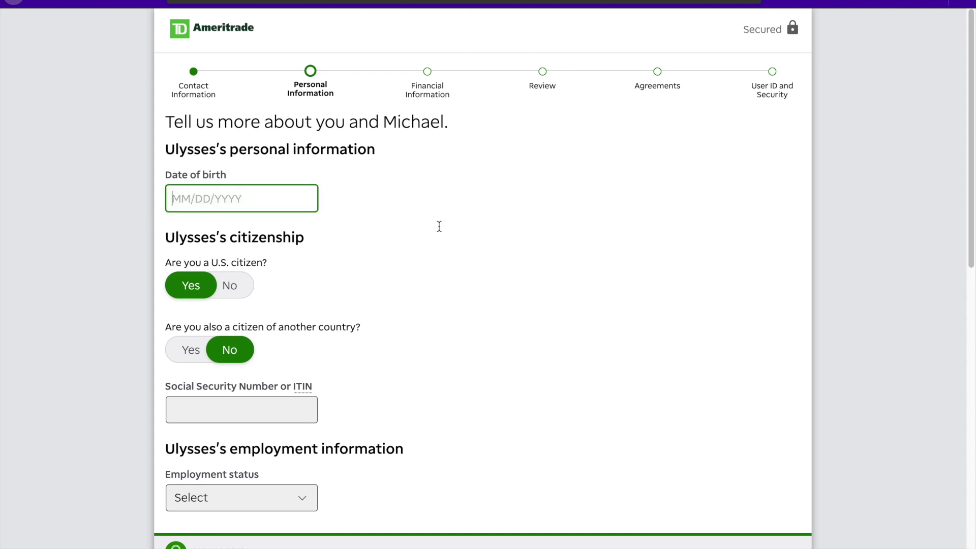
pyautogui.write('12/01/1997')
pyautogui.scroll(-3, 450, 299)
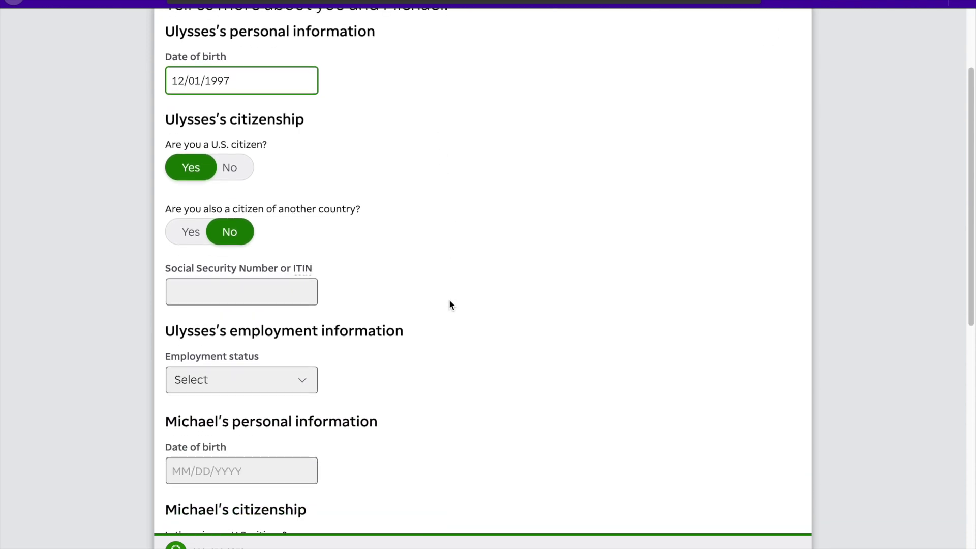
pyautogui.scroll(-2, 449, 304)
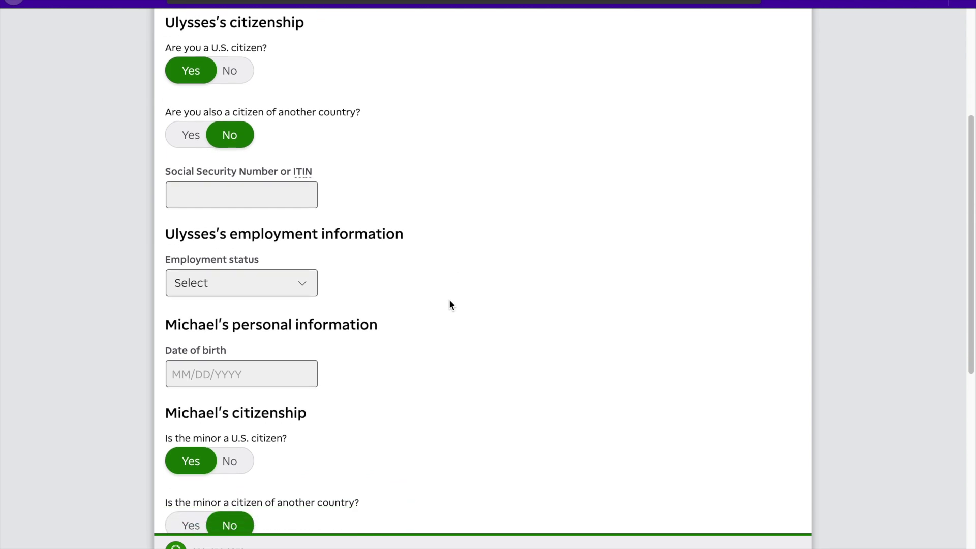
pyautogui.click(299, 198)
pyautogui.write('123-45-678')
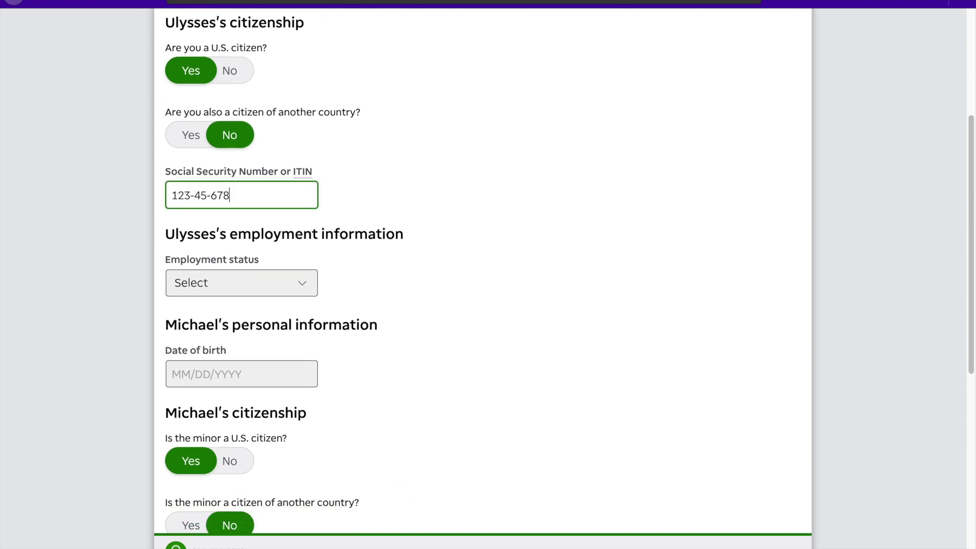
pyautogui.write('9')
pyautogui.click(226, 285)
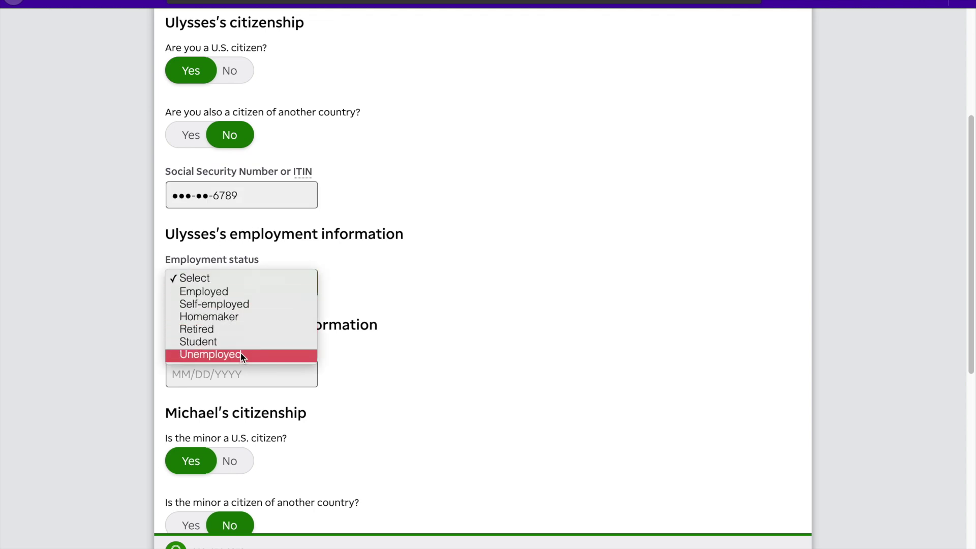
pyautogui.click(235, 330)
# - Enter the minor's date of birth and SSN, set employment to Unemployed, and continue
pyautogui.scroll(-3, 490, 342)
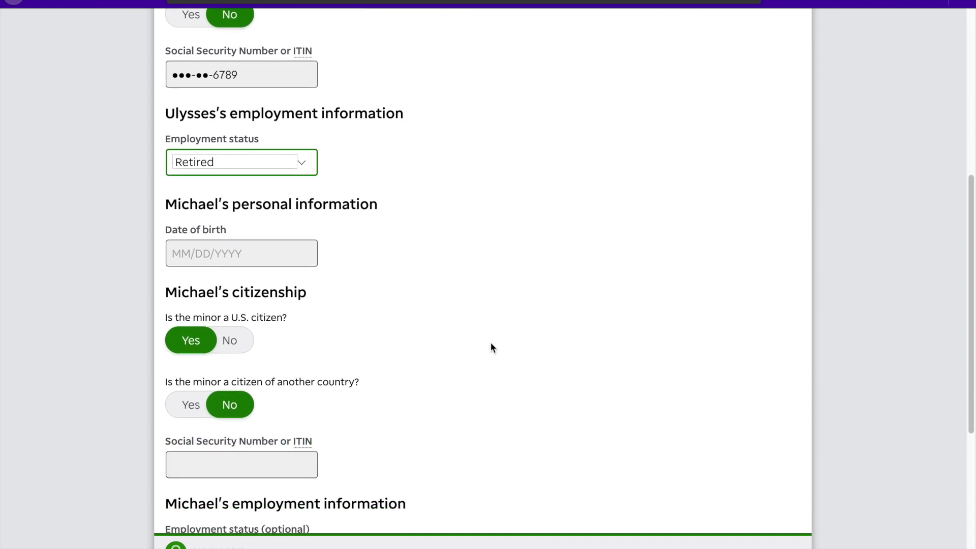
pyautogui.click(277, 238)
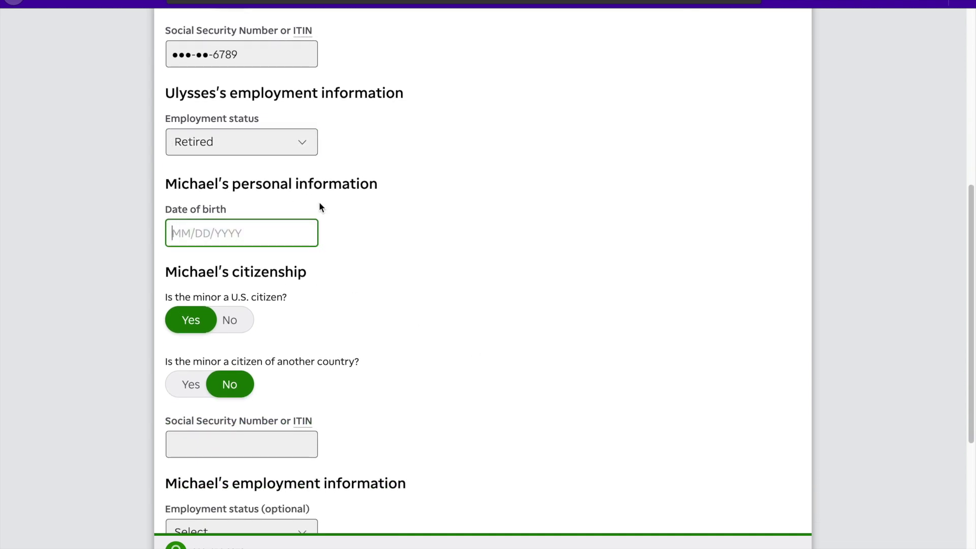
pyautogui.write('11/')
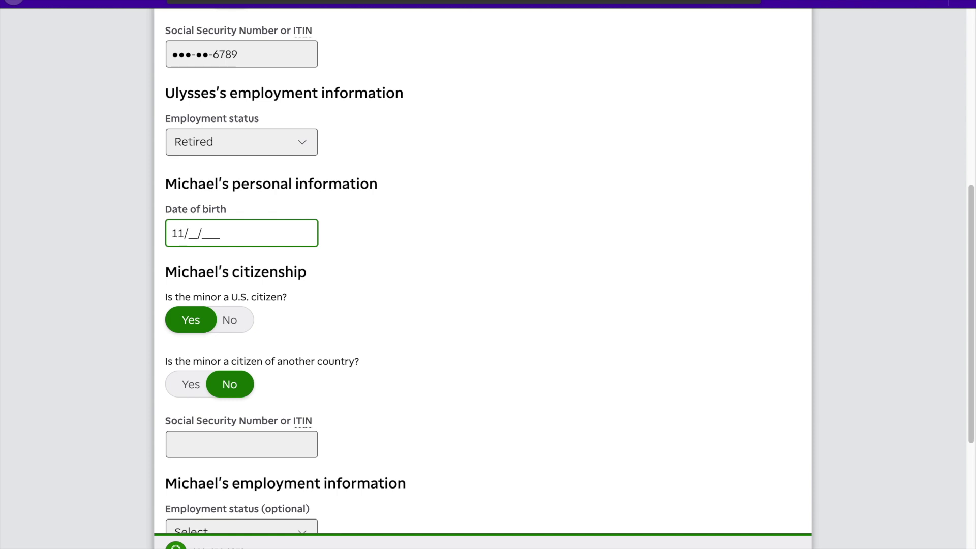
pyautogui.write('05/2012')
pyautogui.scroll(-3, 393, 272)
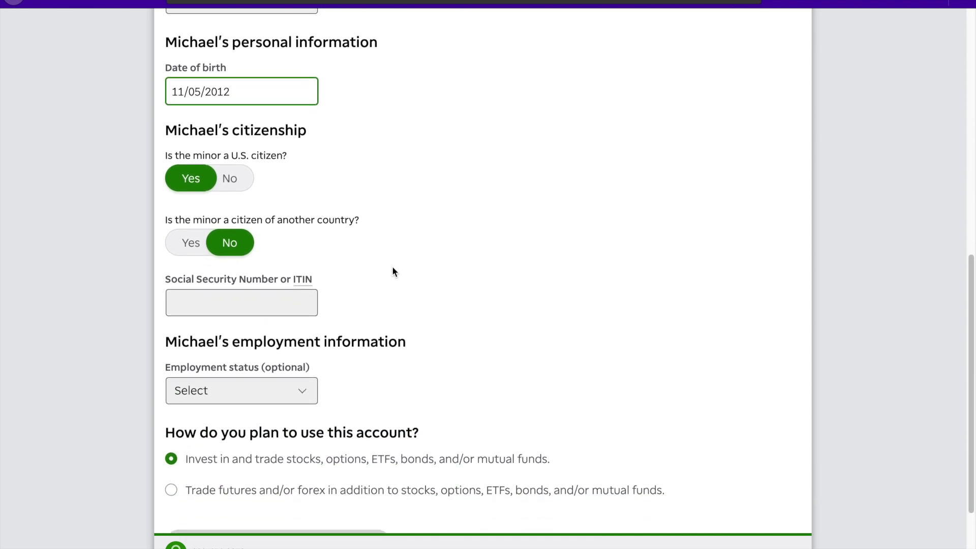
pyautogui.scroll(-1, 393, 272)
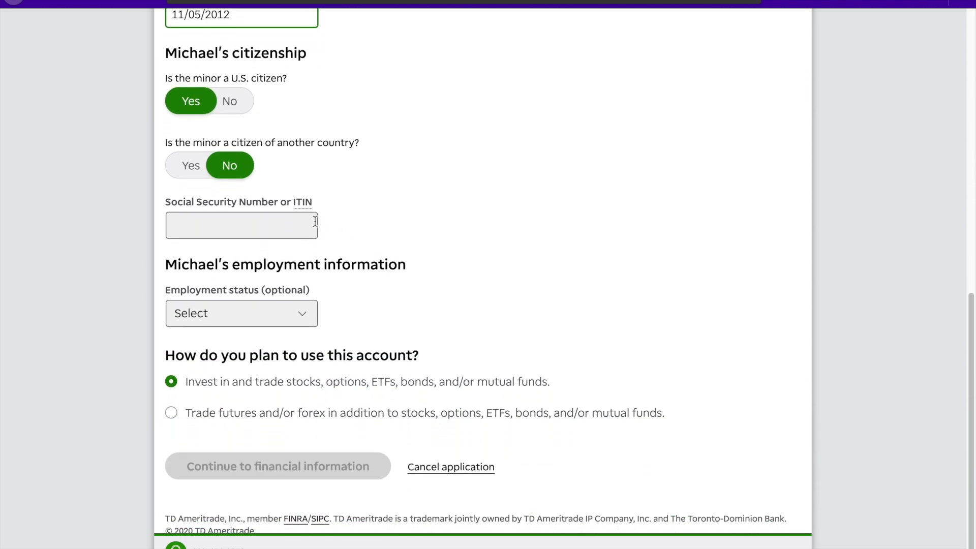
pyautogui.click(300, 220)
pyautogui.write('234-56-7890')
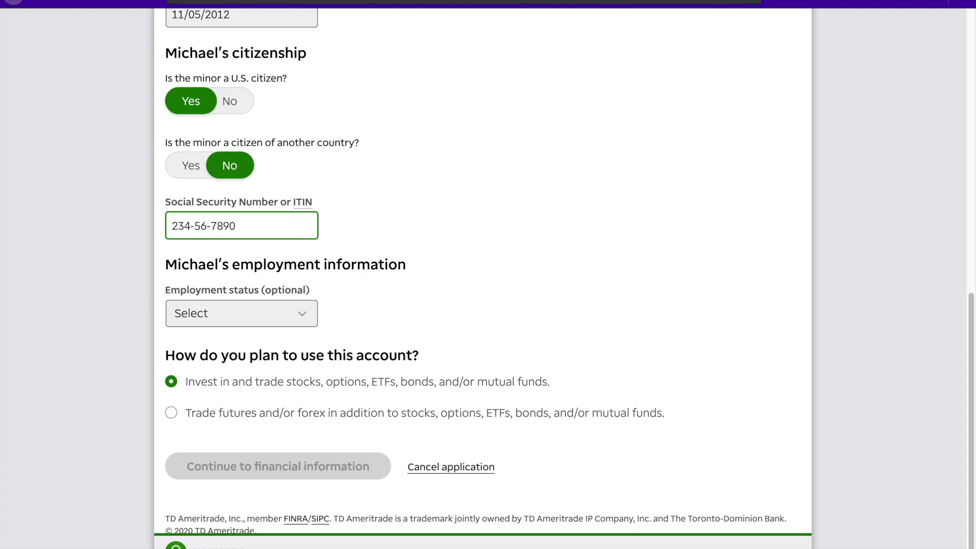
pyautogui.scroll(-1, 487, 275)
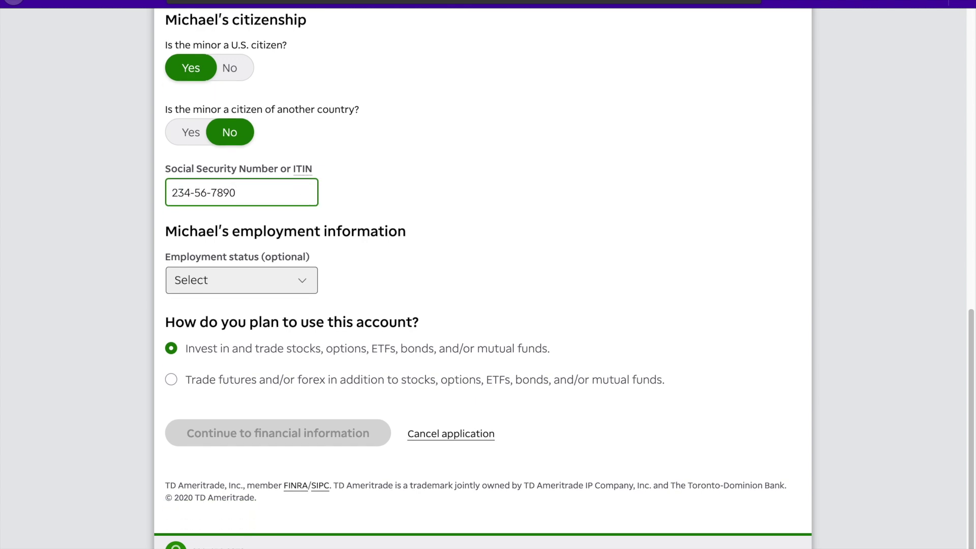
pyautogui.click(249, 277)
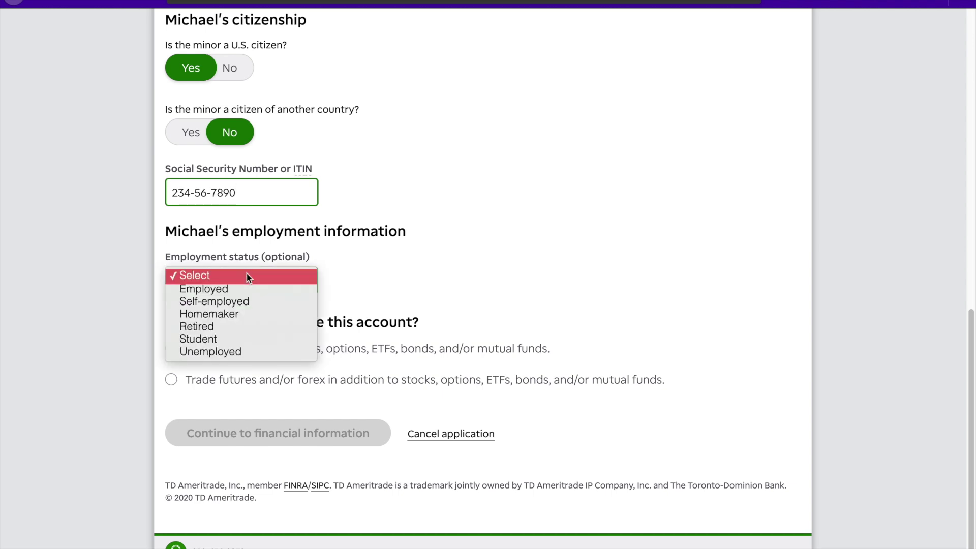
pyautogui.click(249, 352)
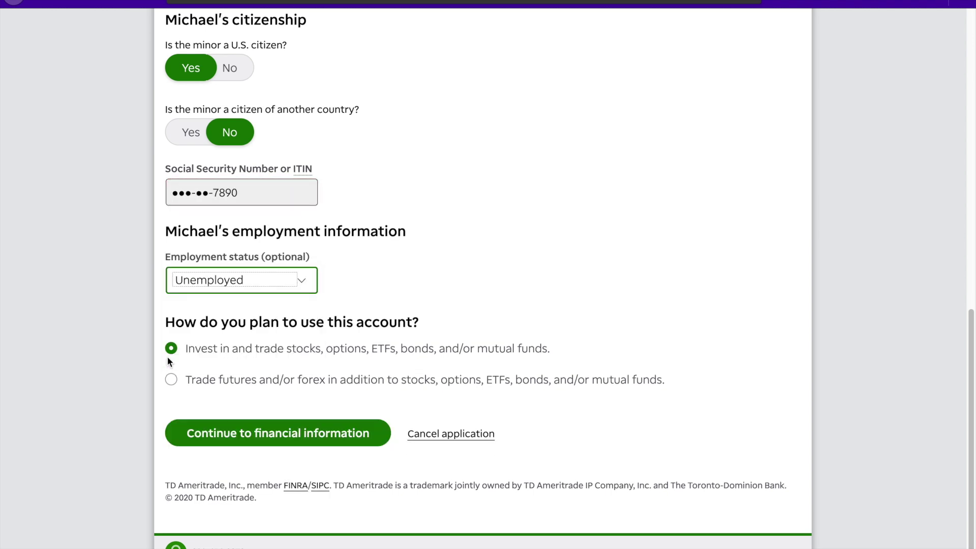
pyautogui.moveTo(186, 354); pyautogui.dragTo(489, 348)
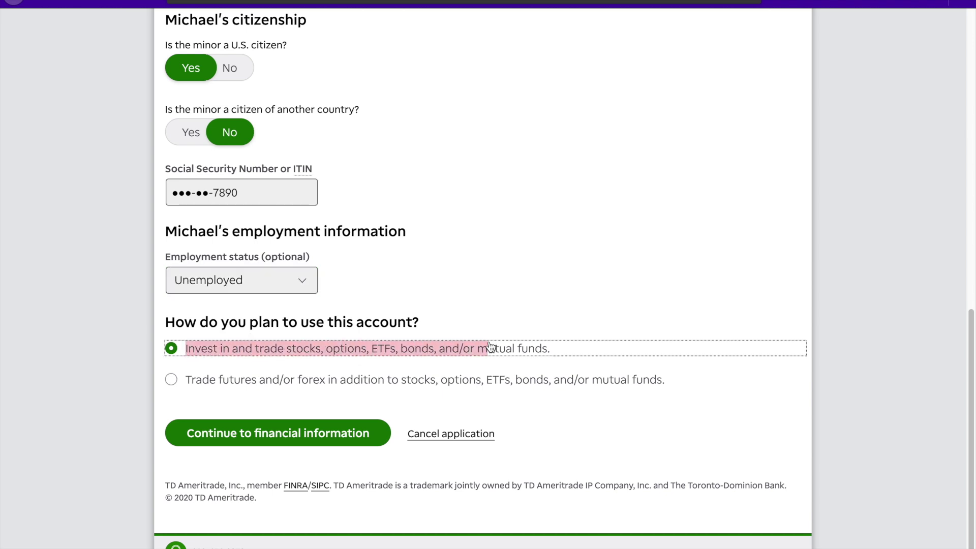
pyautogui.click(499, 303)
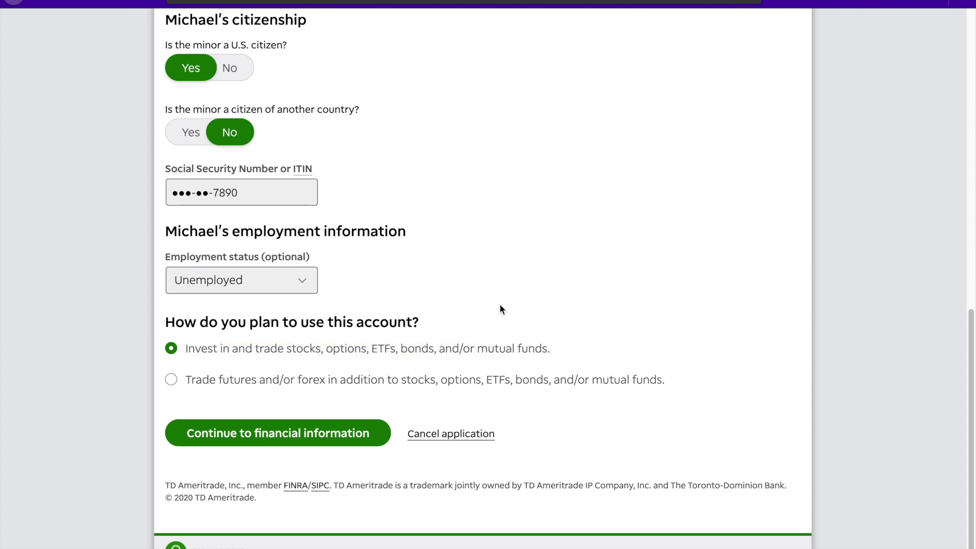
pyautogui.click(364, 429)
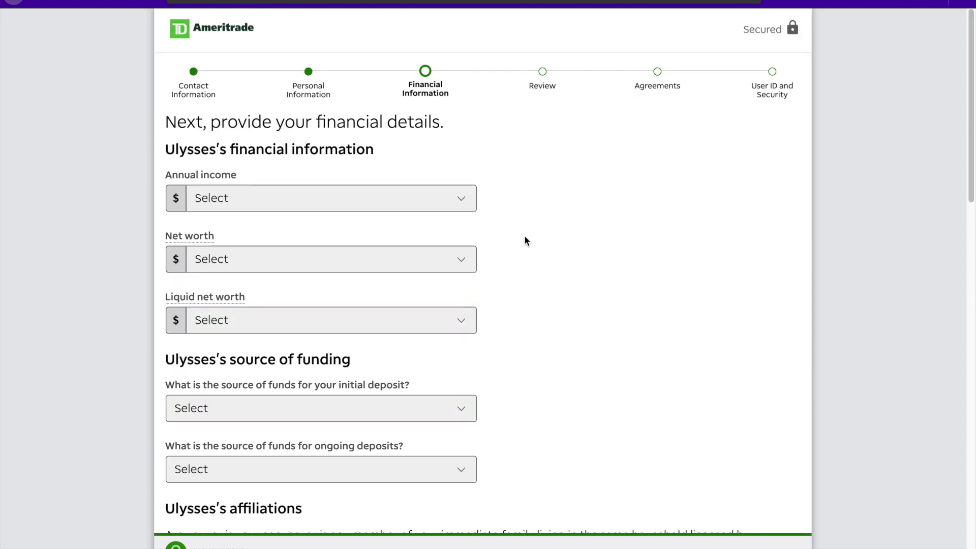
# - Set annual income $250,000 +, net worth $2,000,000 +, liquid net worth $1,000,000 - $1,999,999
pyautogui.click(463, 201)
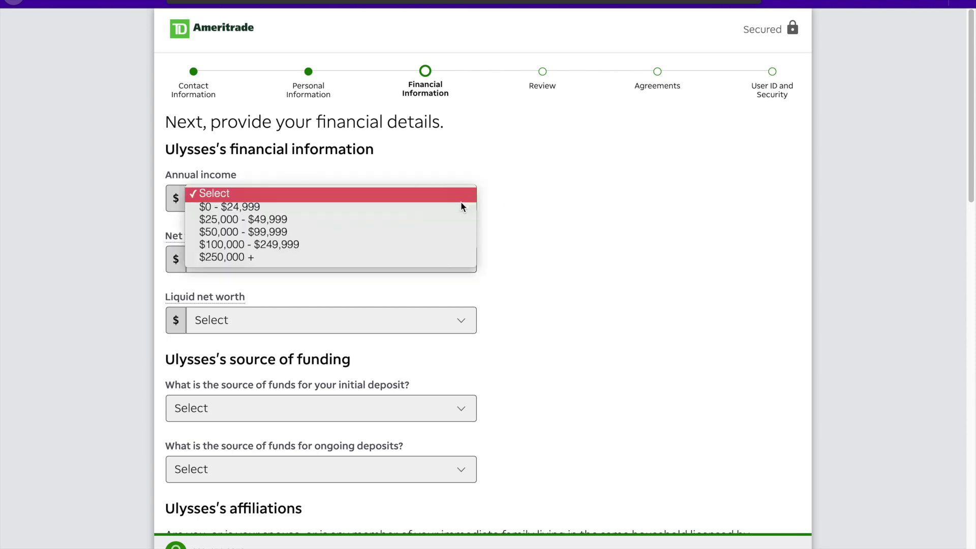
pyautogui.click(425, 258)
pyautogui.click(426, 264)
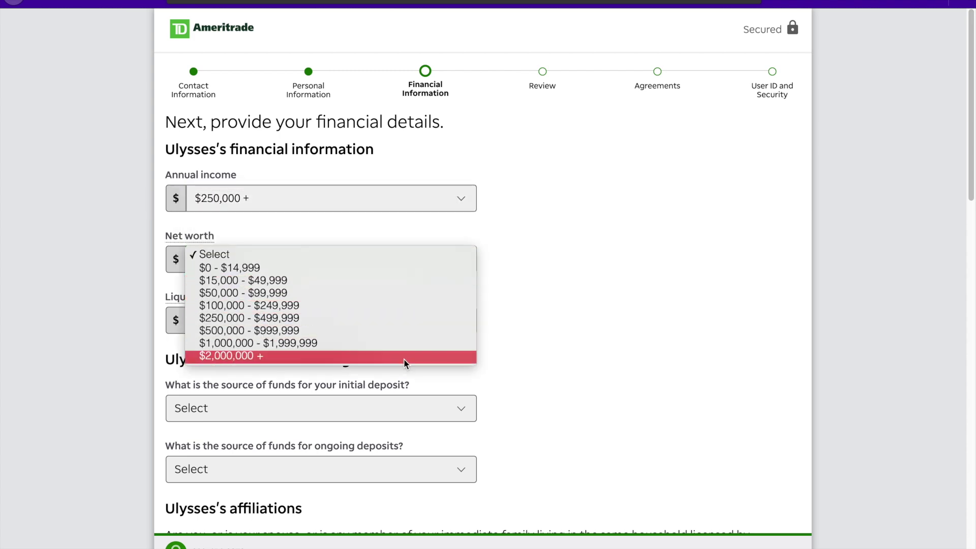
pyautogui.click(403, 359)
pyautogui.click(396, 322)
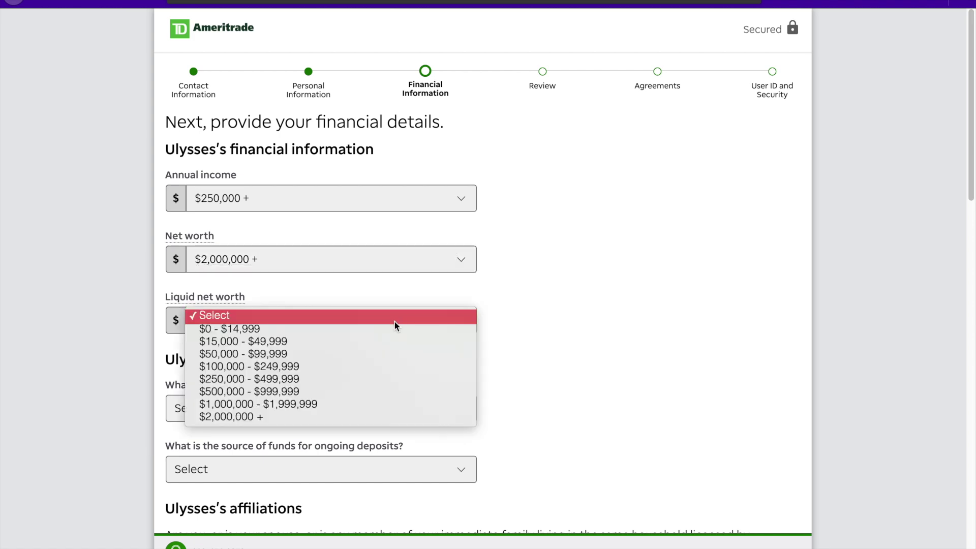
pyautogui.click(368, 403)
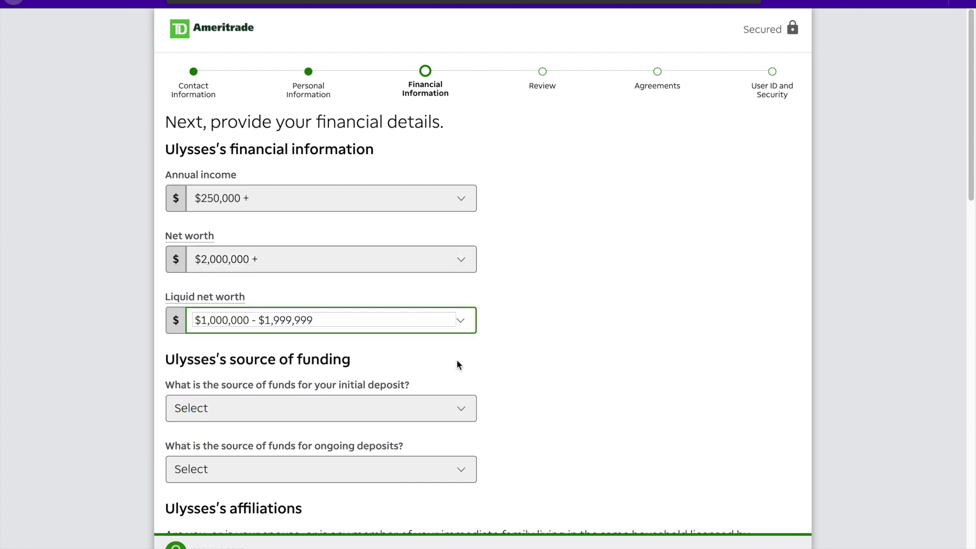
# - Choose Employment wages as the source for both initial and ongoing deposits
pyautogui.scroll(-2, 458, 323)
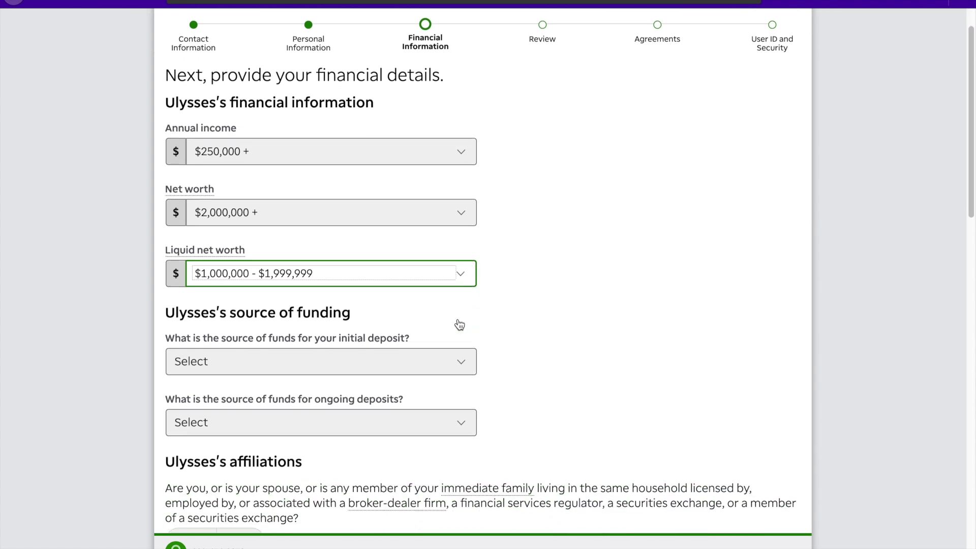
pyautogui.click(459, 323)
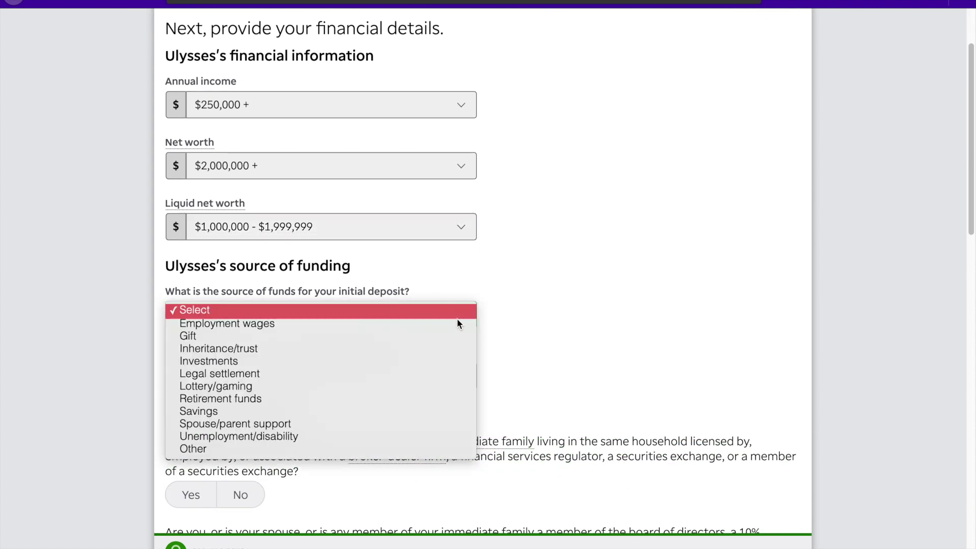
pyautogui.click(455, 325)
pyautogui.click(435, 376)
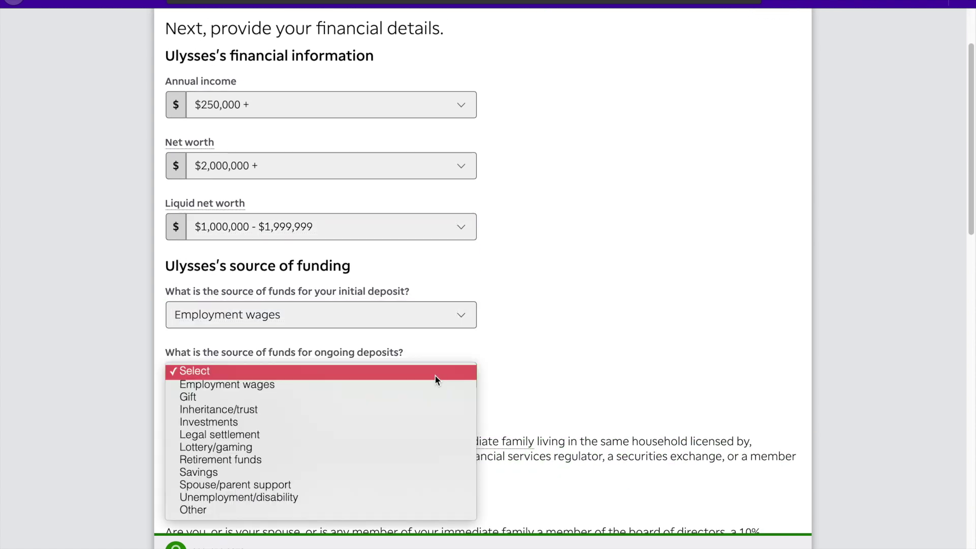
pyautogui.click(429, 389)
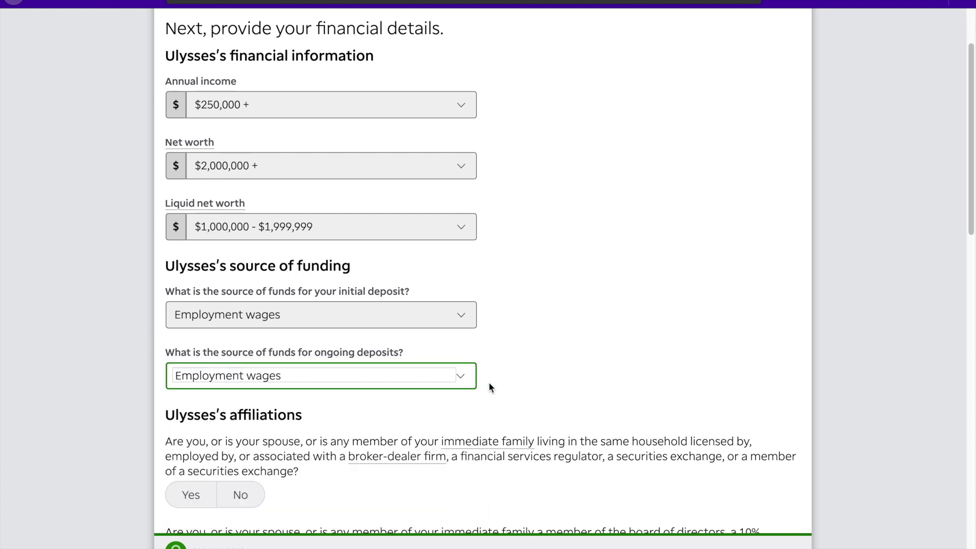
pyautogui.scroll(1, 486, 379)
pyautogui.scroll(-5, 486, 381)
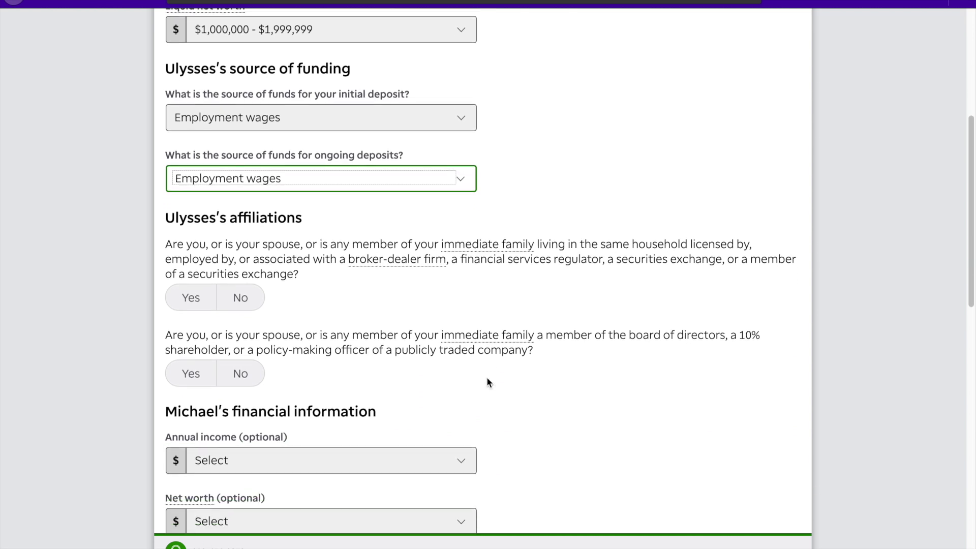
pyautogui.scroll(-3, 486, 382)
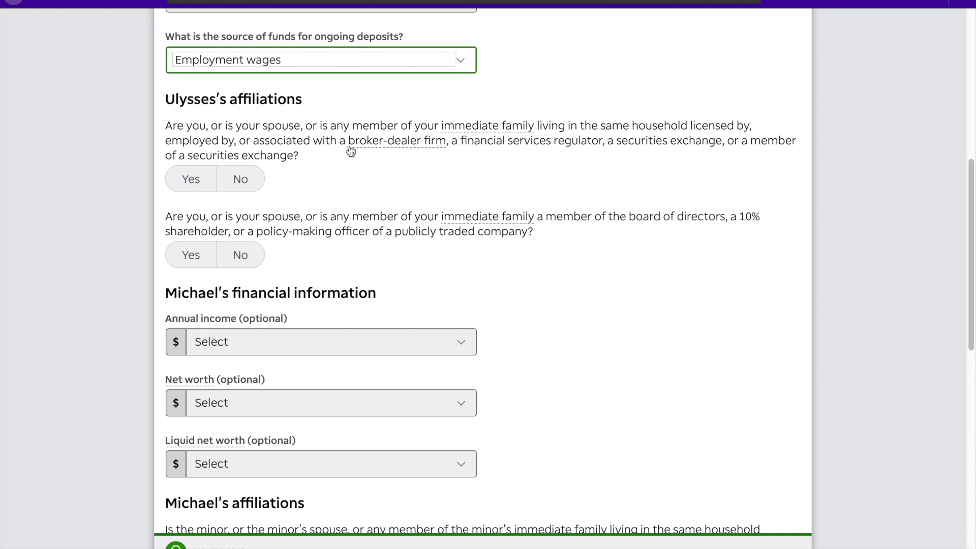
# - Answer No to the custodian's broker-dealer and board director/shareholder affiliation questions
pyautogui.click(337, 142)
pyautogui.moveTo(356, 144); pyautogui.dragTo(807, 157)
pyautogui.click(763, 167)
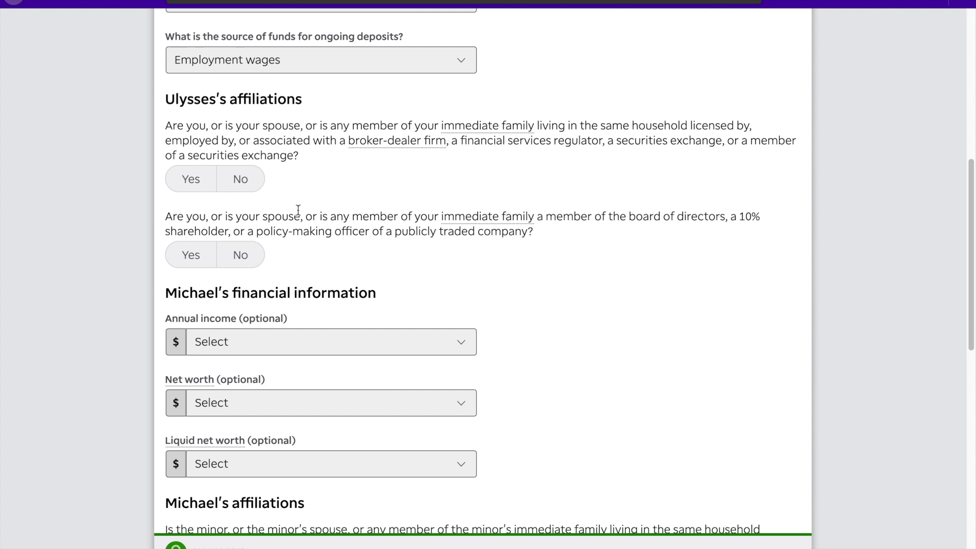
pyautogui.moveTo(392, 233); pyautogui.dragTo(536, 235)
pyautogui.click(529, 234)
pyautogui.click(242, 178)
pyautogui.click(241, 256)
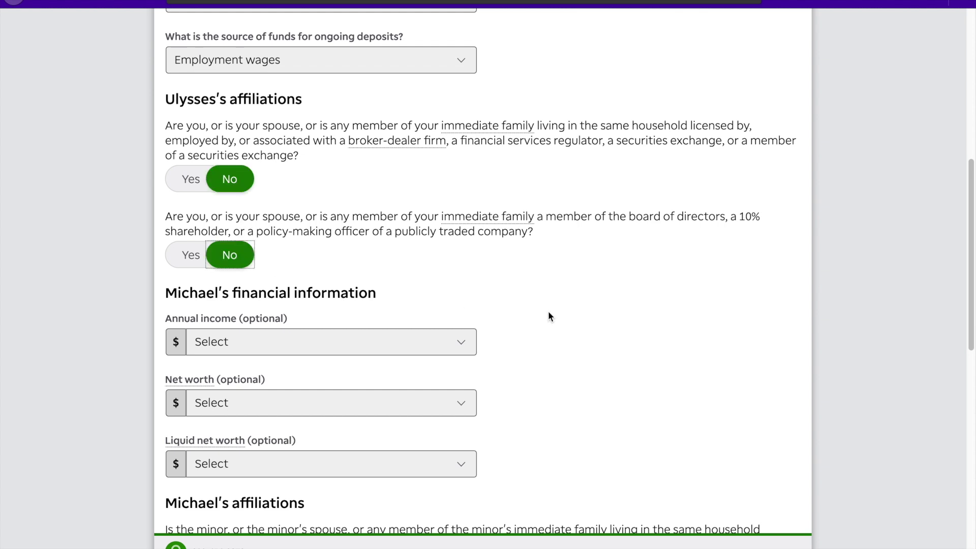
# - Set the minor's income to $50,000 - $99,999 and net and liquid worth to $250,000 - $499,999
pyautogui.scroll(-3, 548, 316)
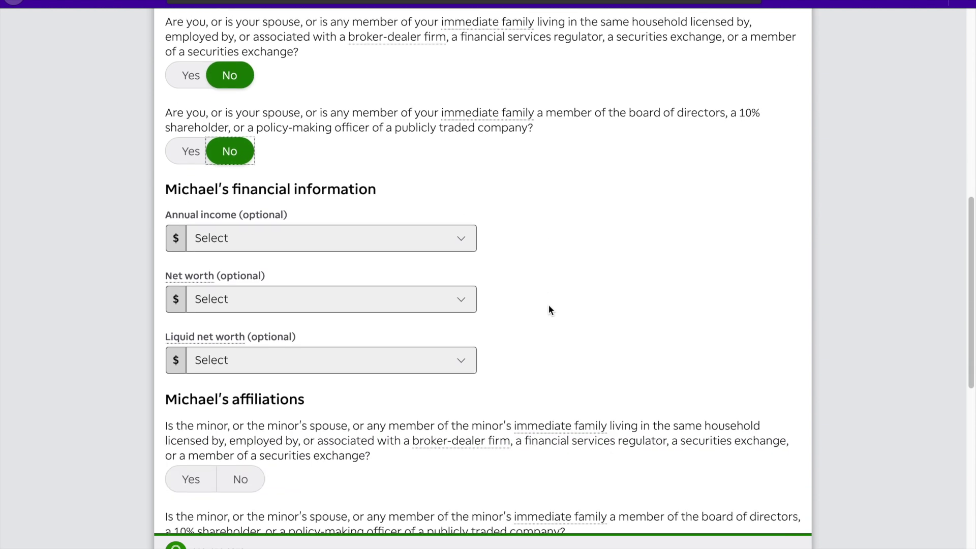
pyautogui.click(449, 176)
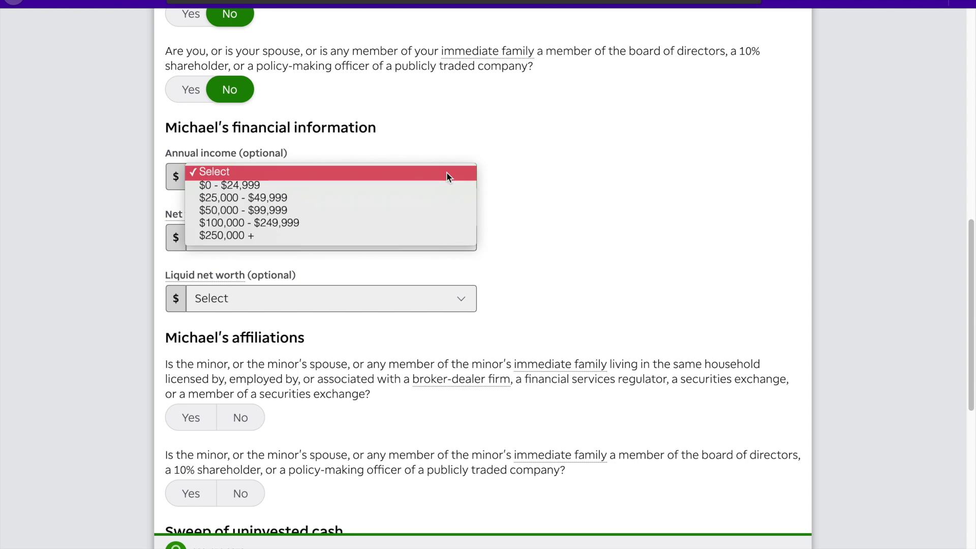
pyautogui.click(432, 211)
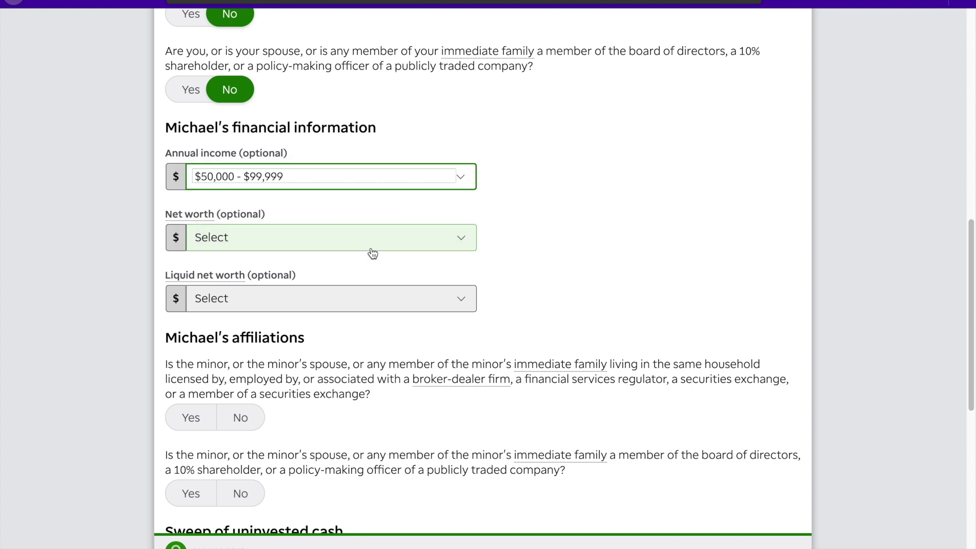
pyautogui.click(371, 245)
pyautogui.click(350, 294)
pyautogui.click(351, 299)
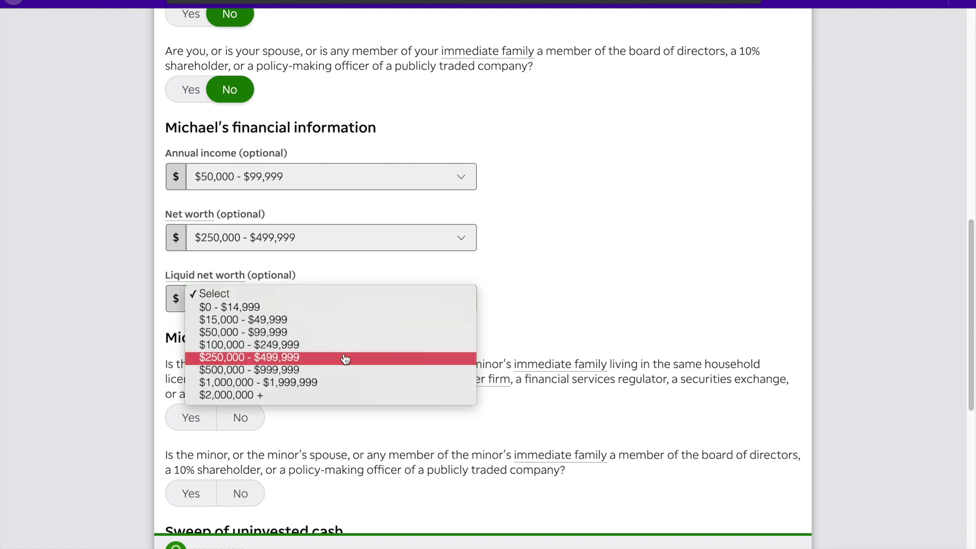
pyautogui.click(344, 358)
# - Answer No to the minor's broker-dealer and board/shareholder affiliation questions
pyautogui.scroll(-4, 485, 376)
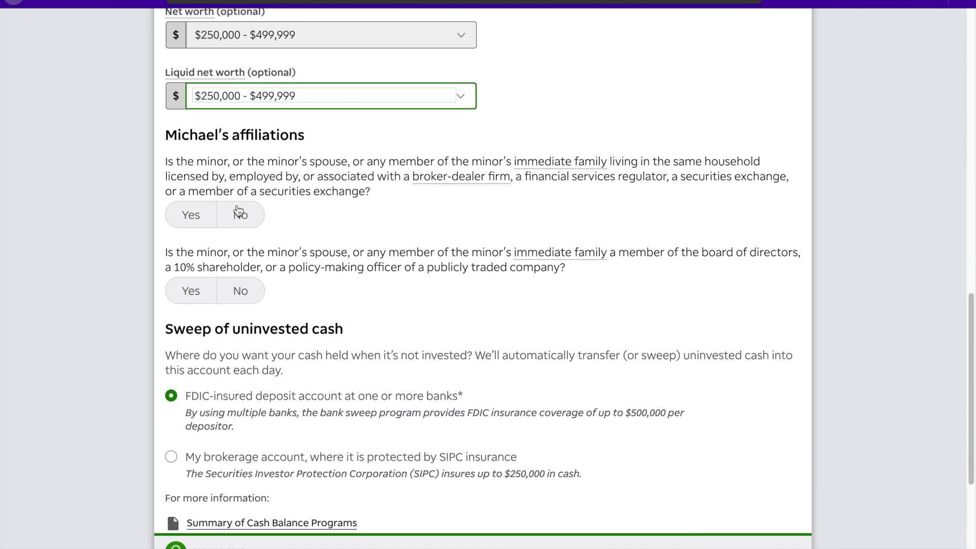
pyautogui.click(238, 212)
pyautogui.click(244, 301)
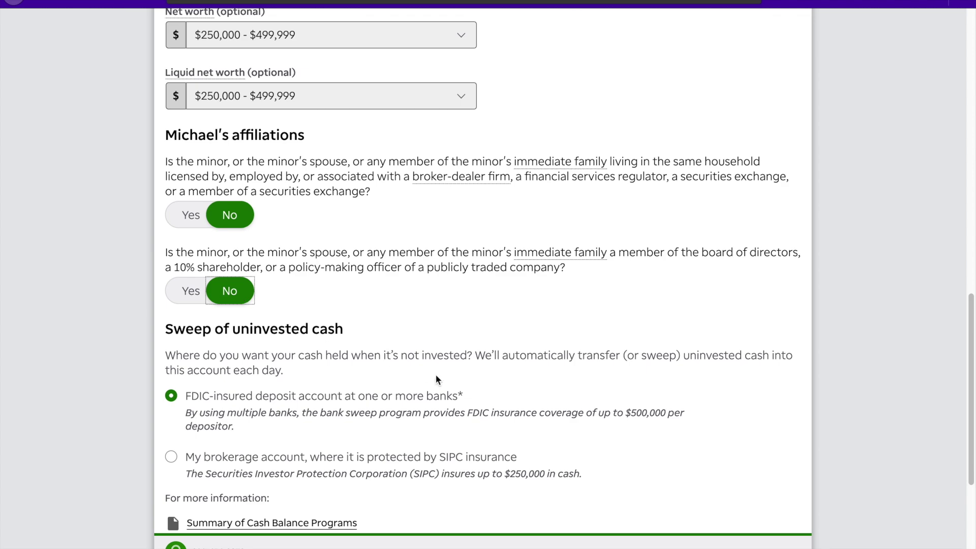
pyautogui.scroll(-3, 435, 374)
pyautogui.scroll(-1, 436, 379)
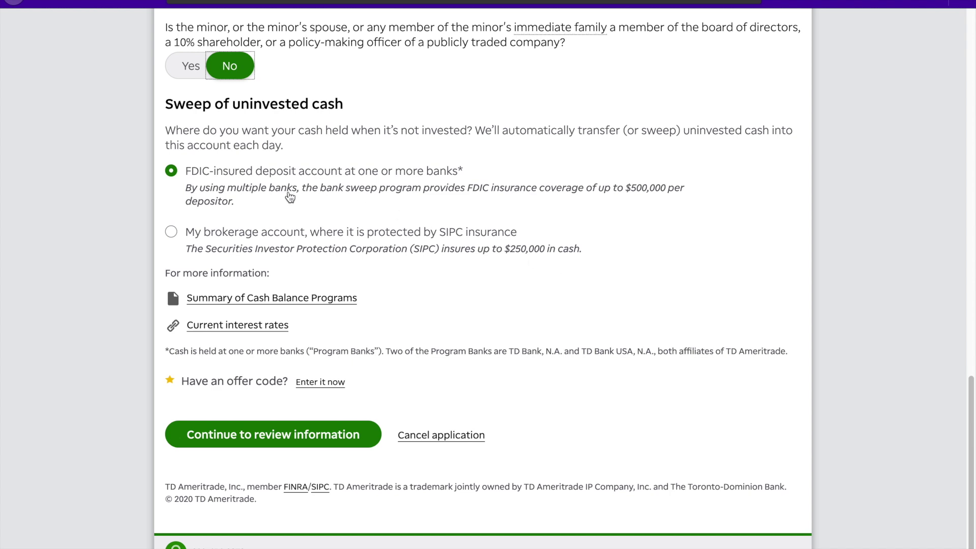
# - Sweep uninvested cash into the SIPC-protected brokerage account rather than the FDIC deposit, then continue
pyautogui.moveTo(185, 171); pyautogui.dragTo(473, 174)
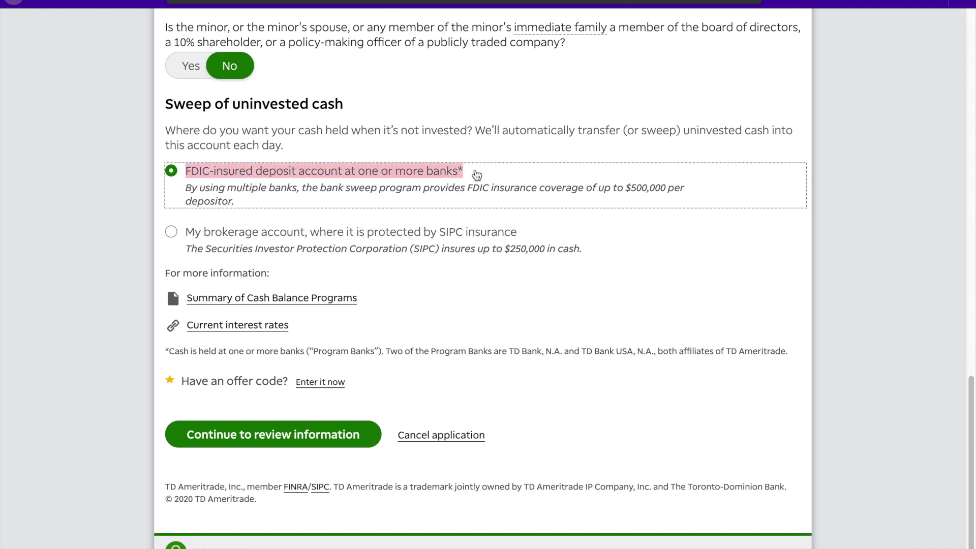
pyautogui.click(477, 175)
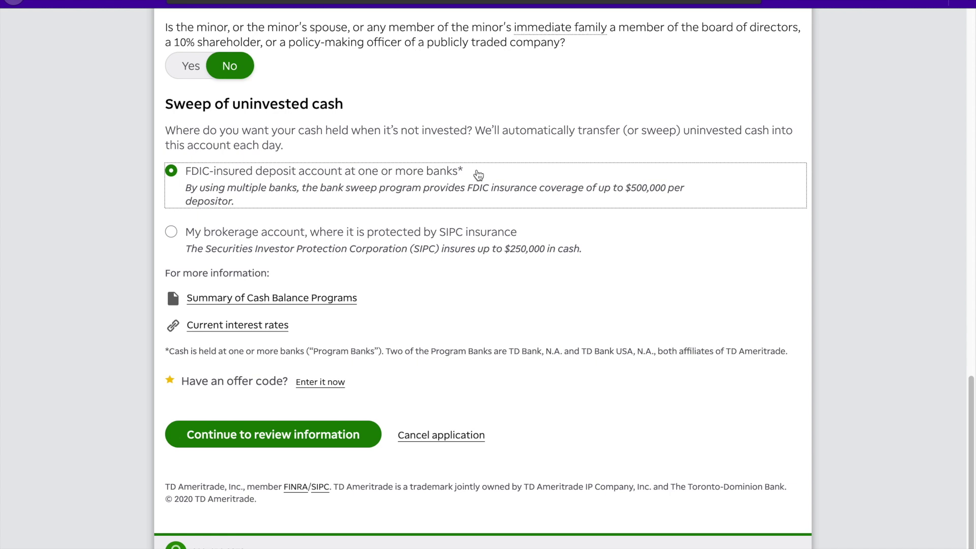
pyautogui.moveTo(630, 190); pyautogui.dragTo(688, 198)
pyautogui.click(687, 209)
pyautogui.moveTo(444, 235); pyautogui.dragTo(519, 234)
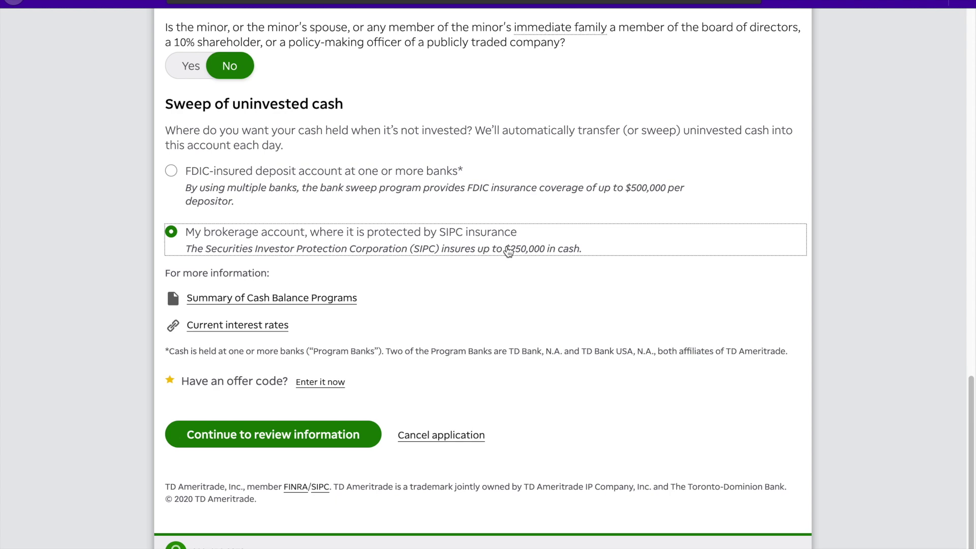
pyautogui.moveTo(508, 251); pyautogui.dragTo(586, 254)
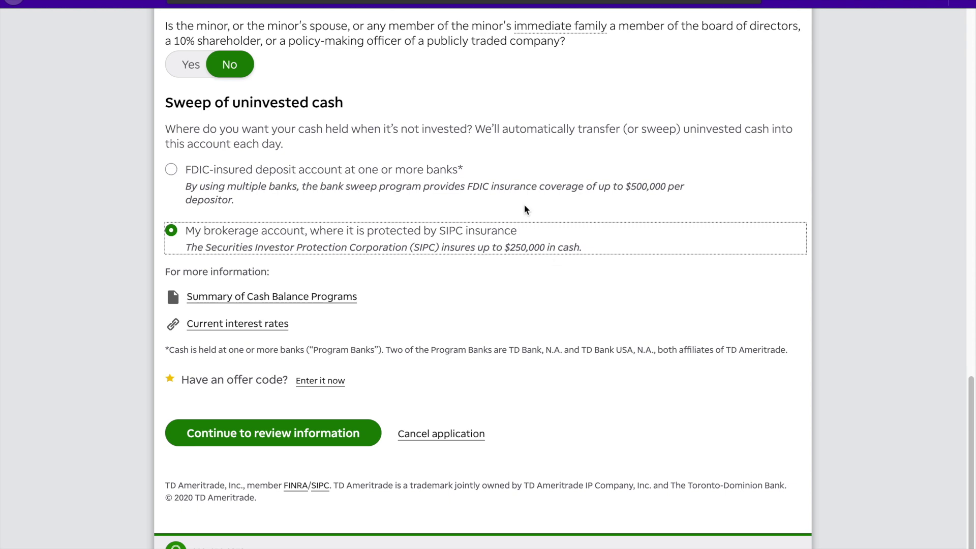
pyautogui.click(497, 189)
pyautogui.click(497, 248)
pyautogui.click(320, 436)
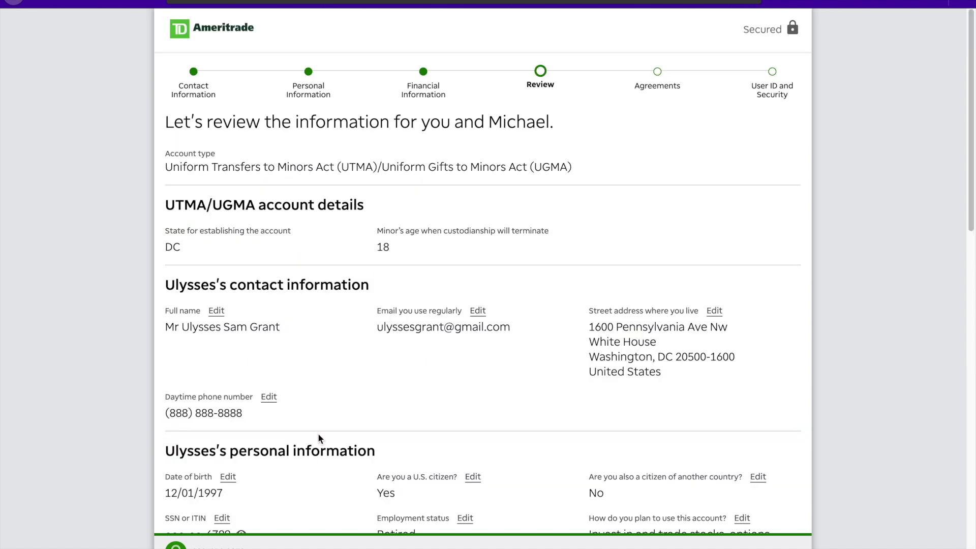
# - Scroll down through the Review summary of custodian and minor details, then back up
pyautogui.scroll(-1, 319, 433)
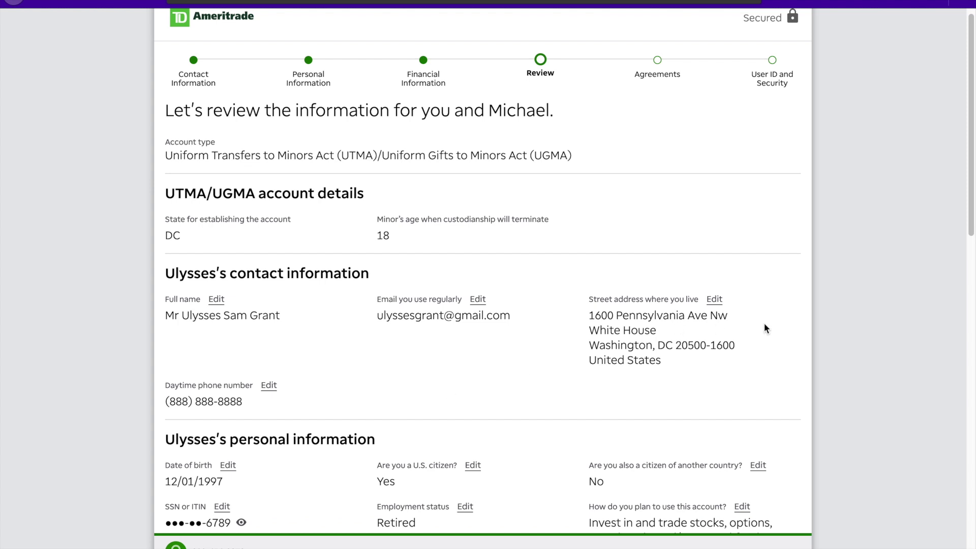
pyautogui.scroll(-3, 766, 328)
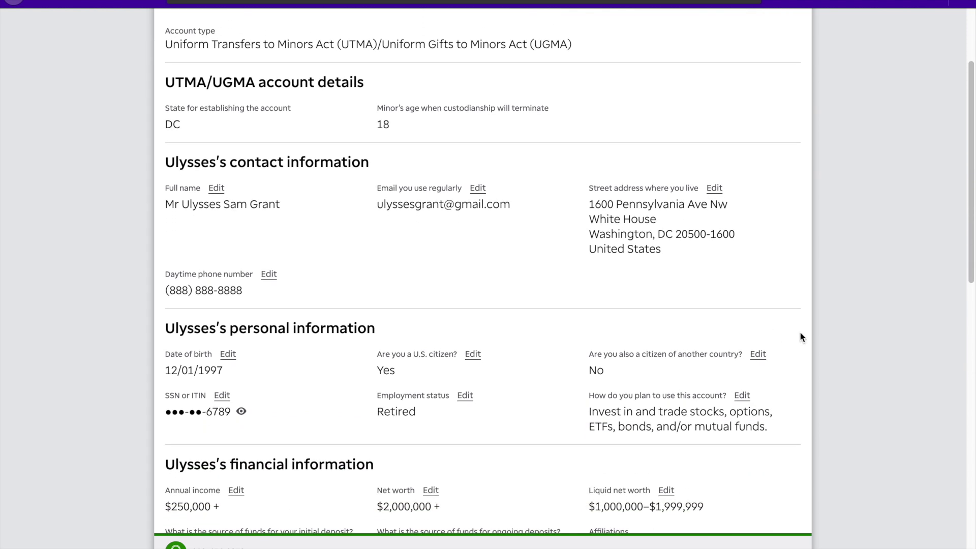
pyautogui.scroll(-5, 800, 303)
pyautogui.scroll(-7, 800, 304)
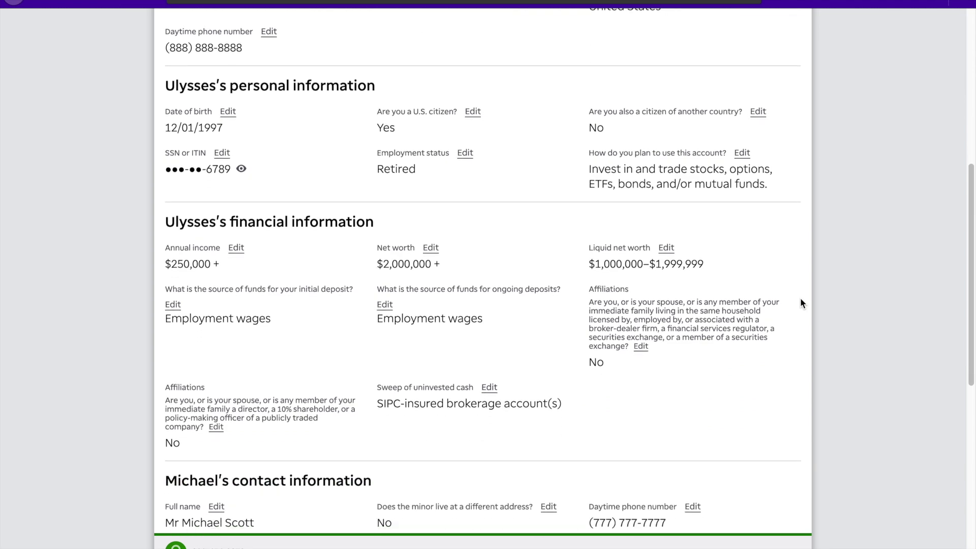
pyautogui.scroll(-3, 800, 303)
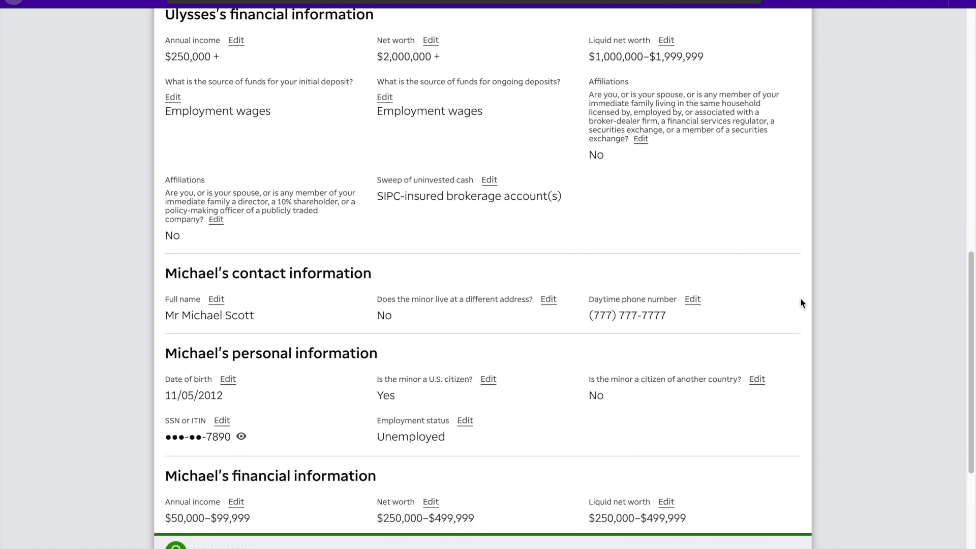
pyautogui.scroll(-3, 800, 304)
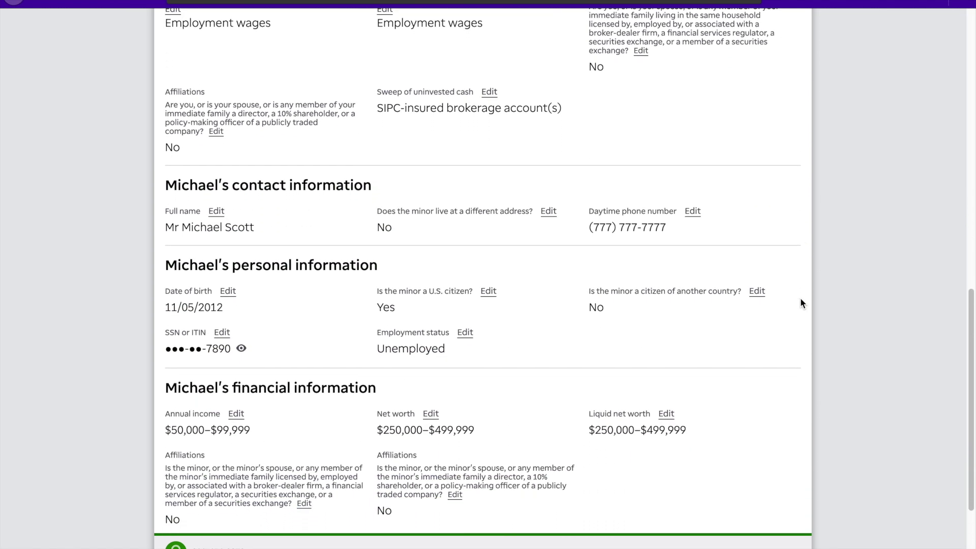
pyautogui.scroll(-2, 800, 303)
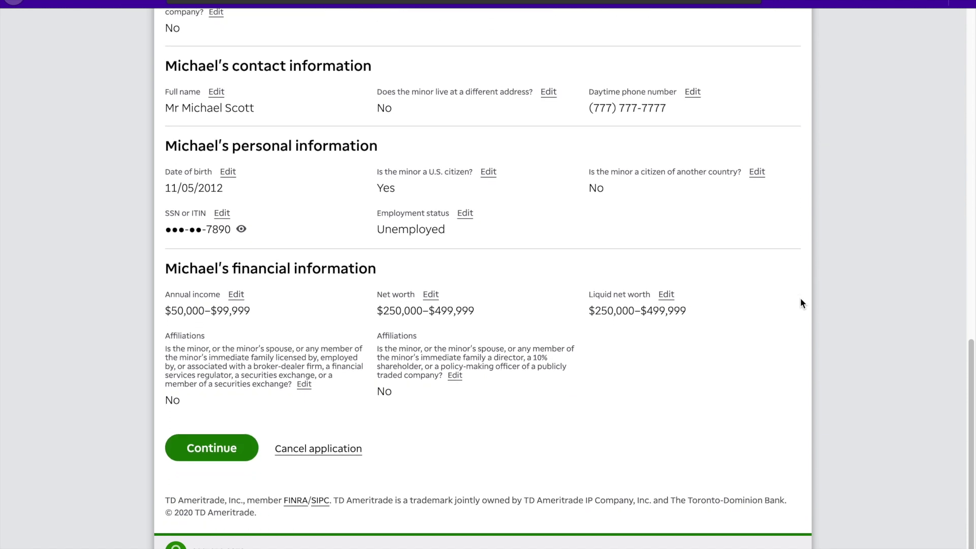
pyautogui.scroll(5, 800, 303)
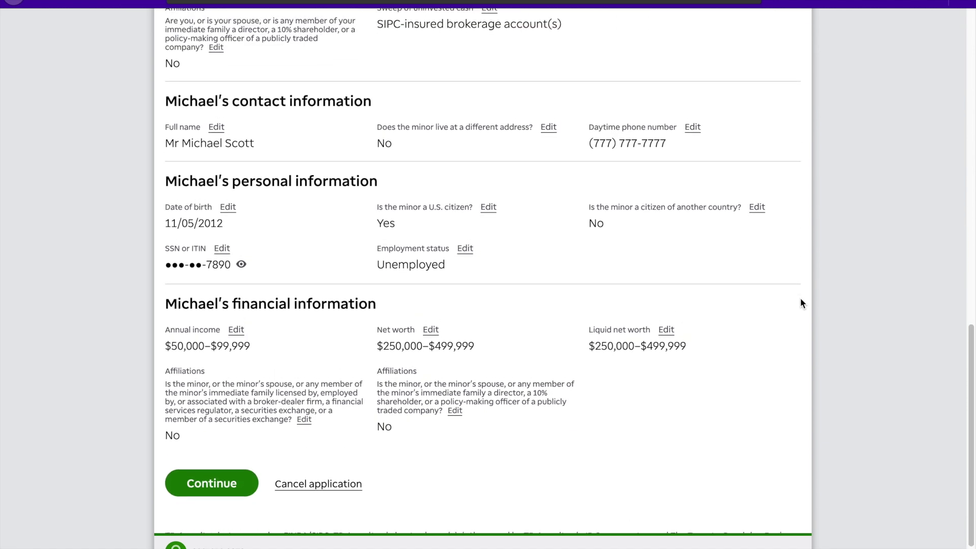
pyautogui.scroll(10, 800, 303)
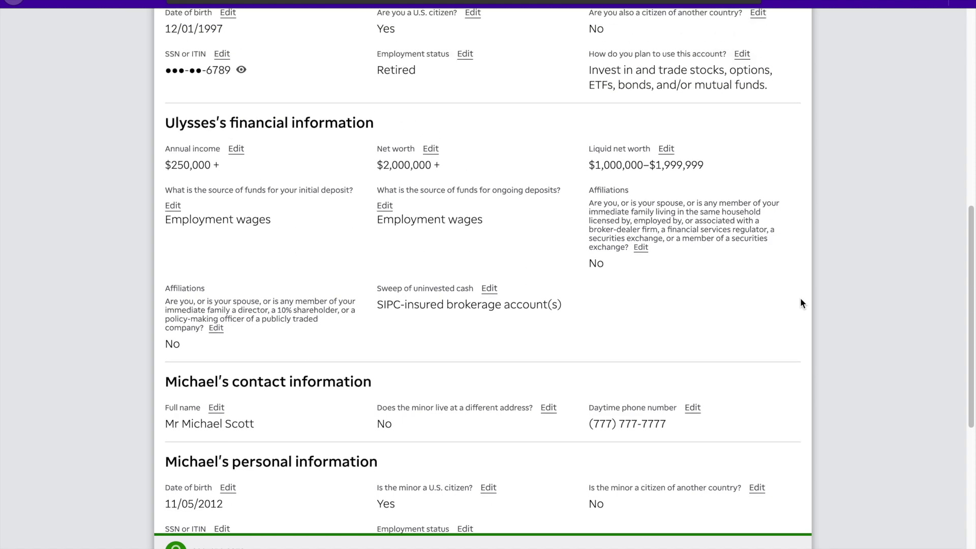
pyautogui.scroll(3, 800, 303)
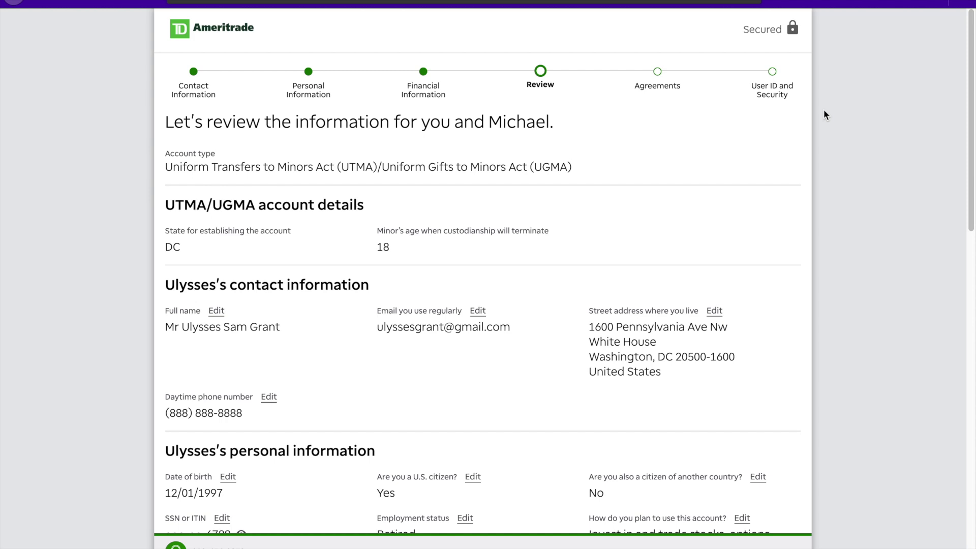
pyautogui.press('super+shift+5')
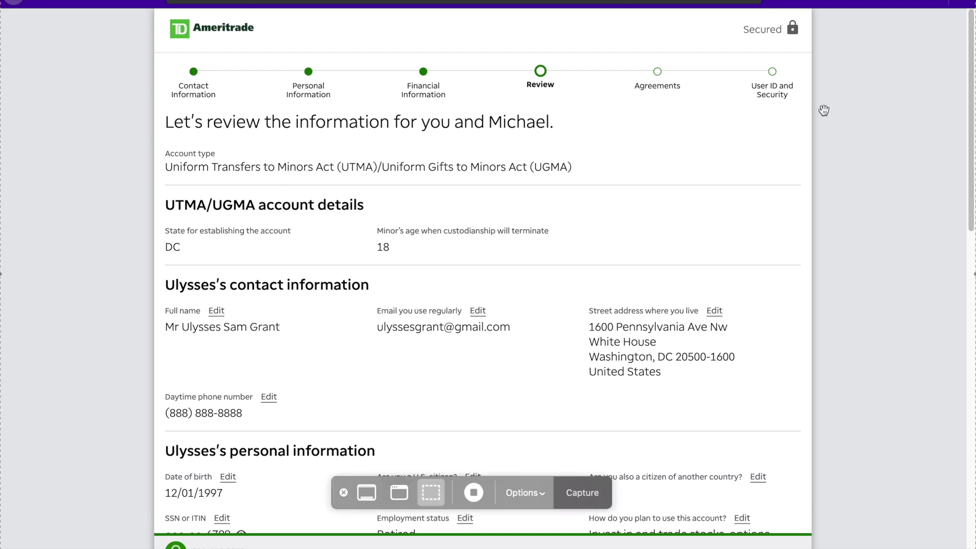
pyautogui.click(487, 491)
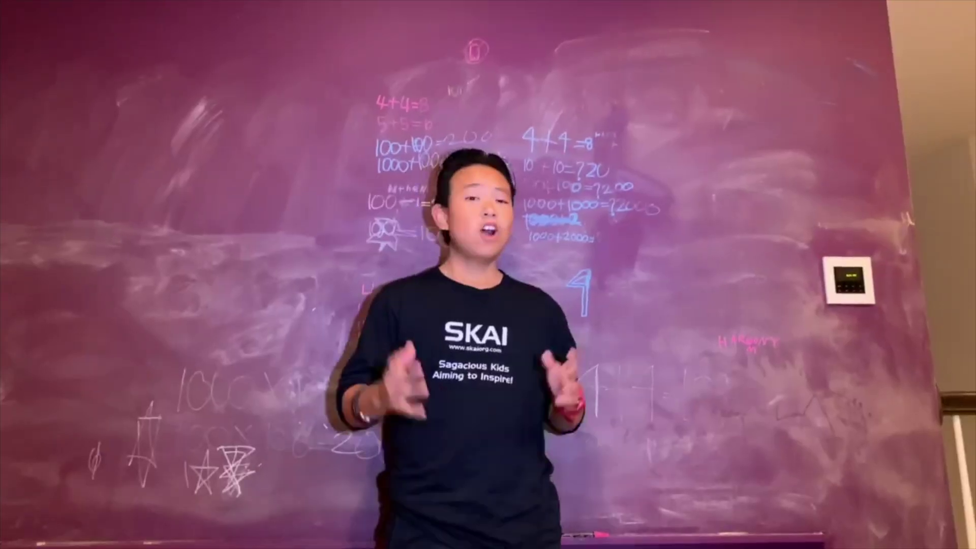